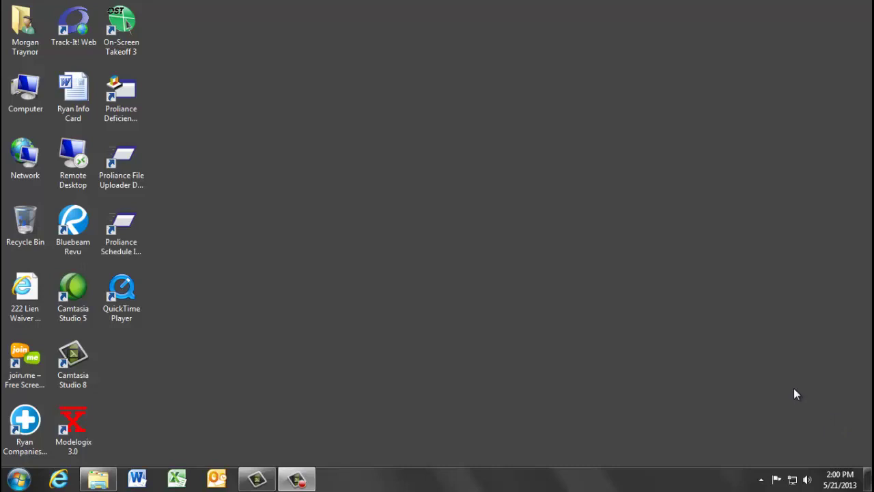
- Launch Bluebeam Revu and check the workspace Profiles list, keeping the Construction profile
double_click(73, 229)
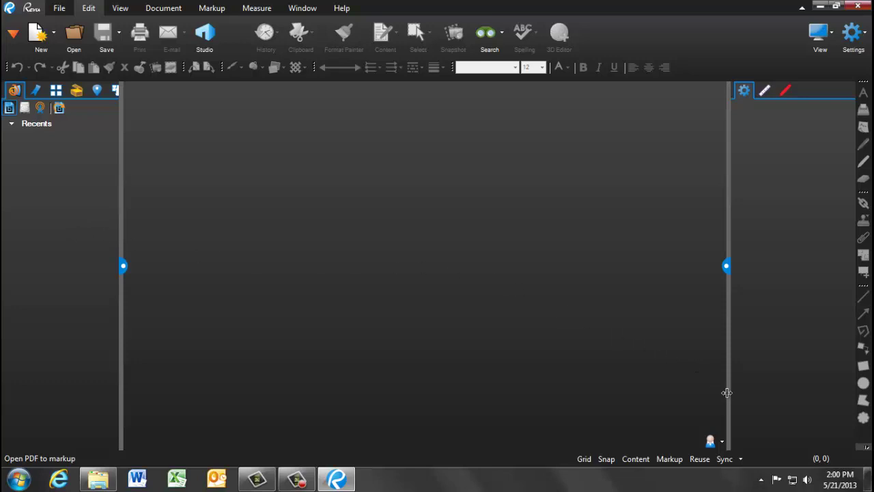
click(714, 441)
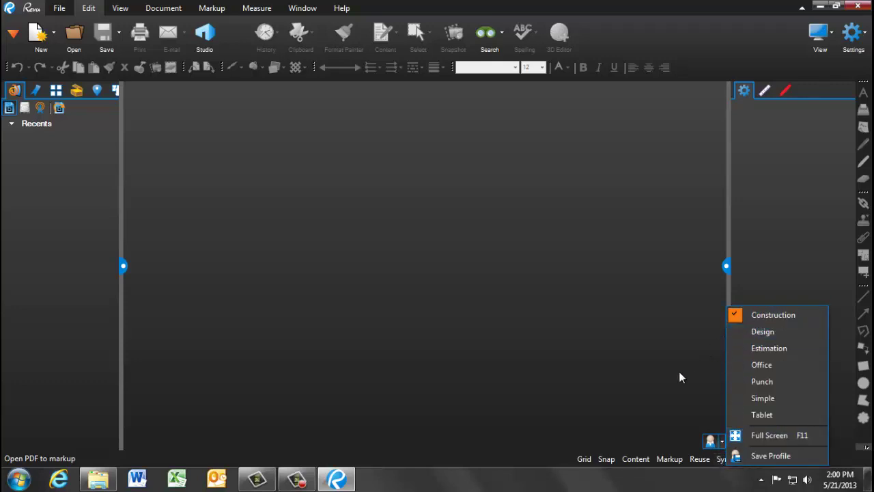
click(758, 455)
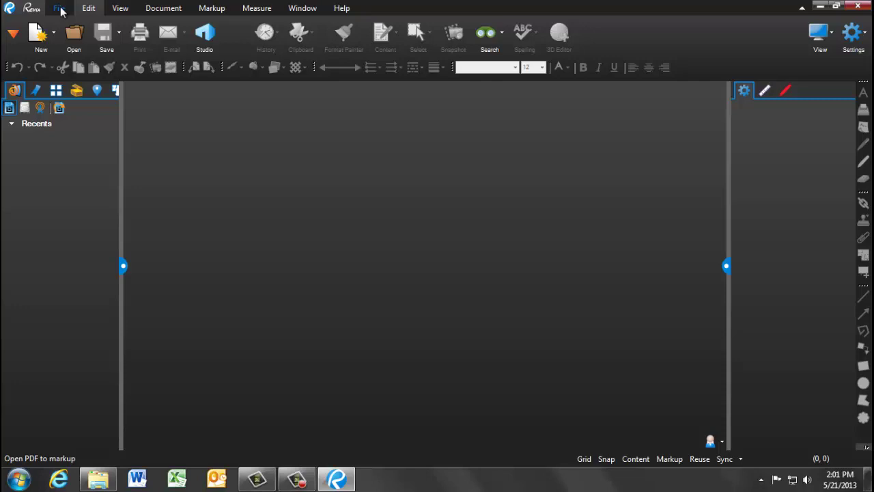
- Open the I101-1 VOID floor plan PDF
click(74, 34)
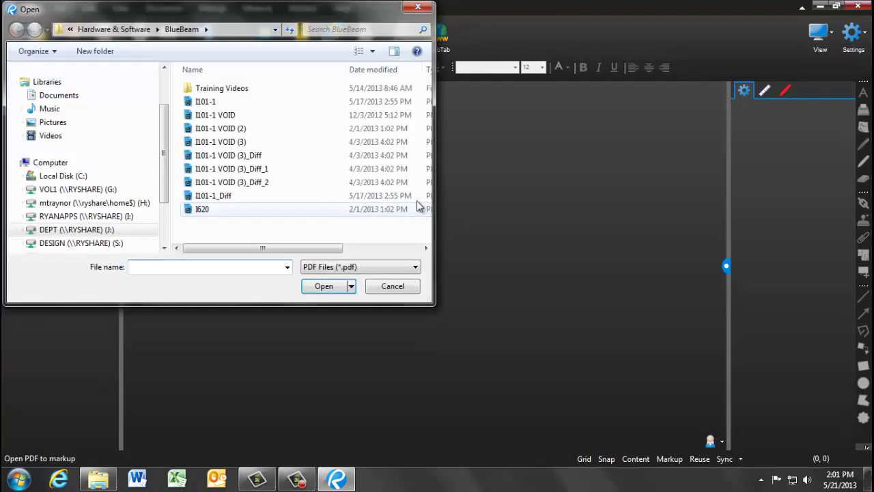
click(228, 115)
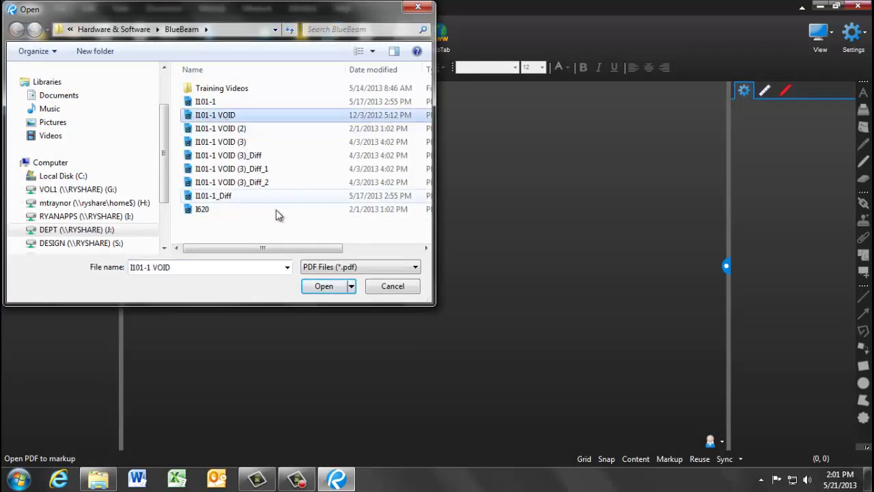
click(322, 286)
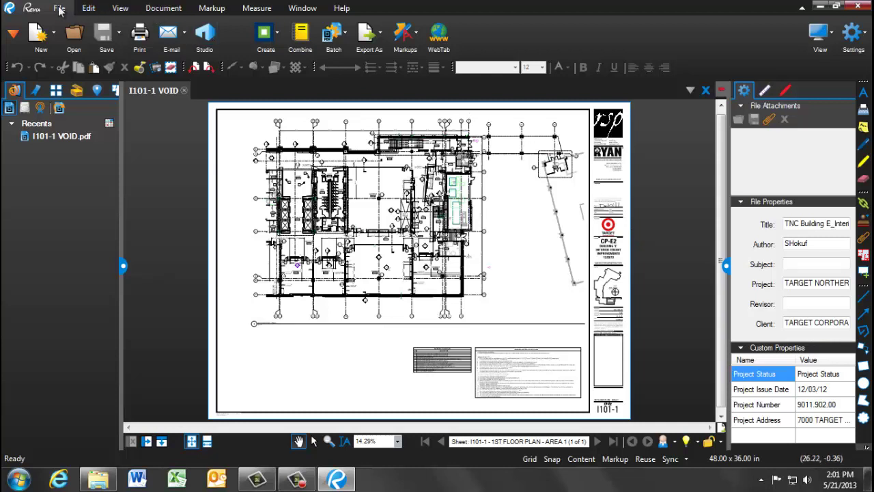
- Open the I620 detail sheet too, then return to the I101-1 VOID tab
click(74, 36)
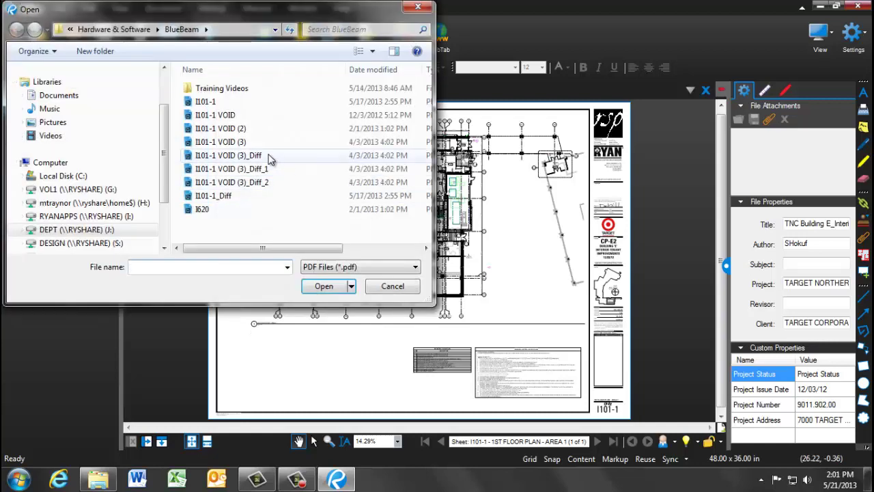
click(218, 209)
click(326, 286)
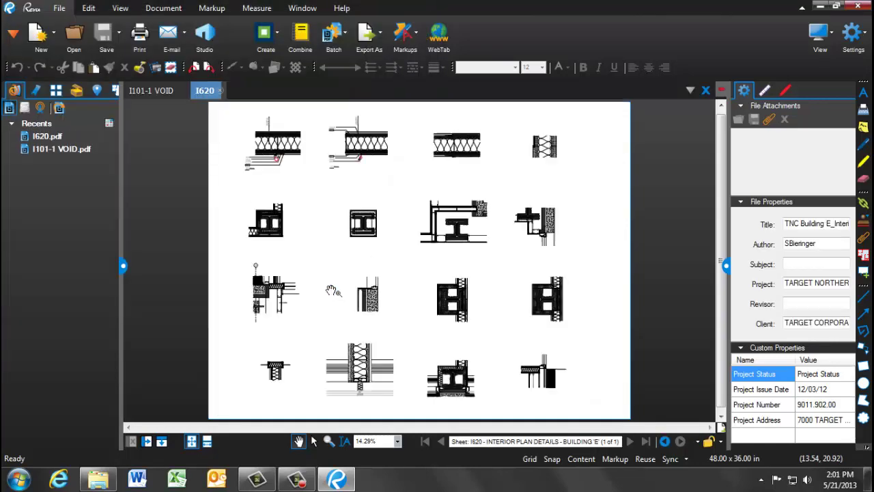
click(154, 91)
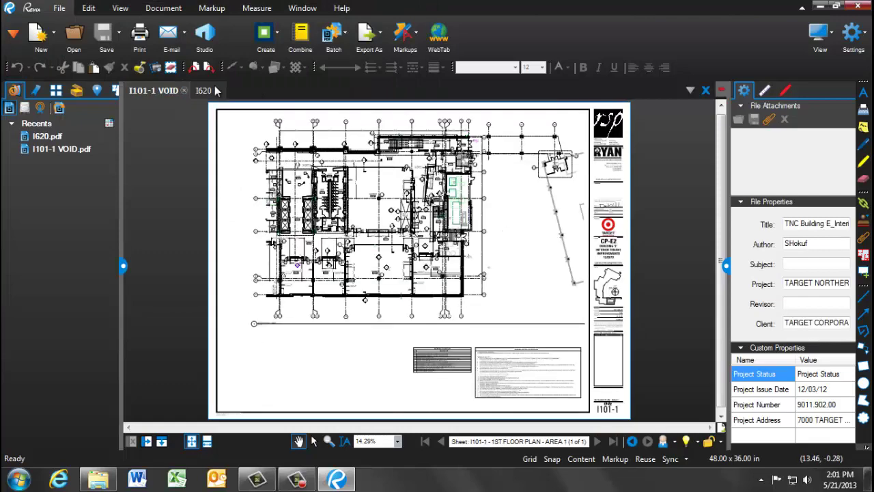
click(204, 91)
click(166, 91)
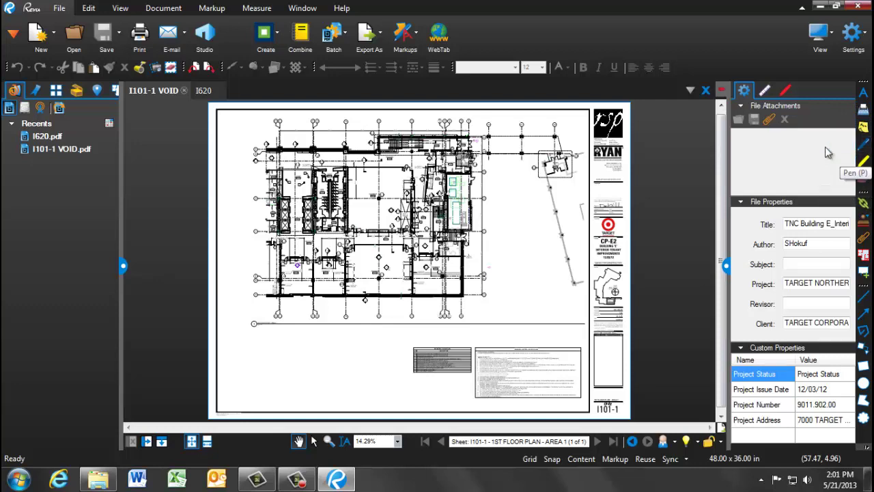
- Zoom and pan the I101-1 VOID plan so the core rooms and stairs fill the view
drag(446, 205, 445, 207)
scroll(445, 207, up, 3)
right_click(441, 209)
key(Escape)
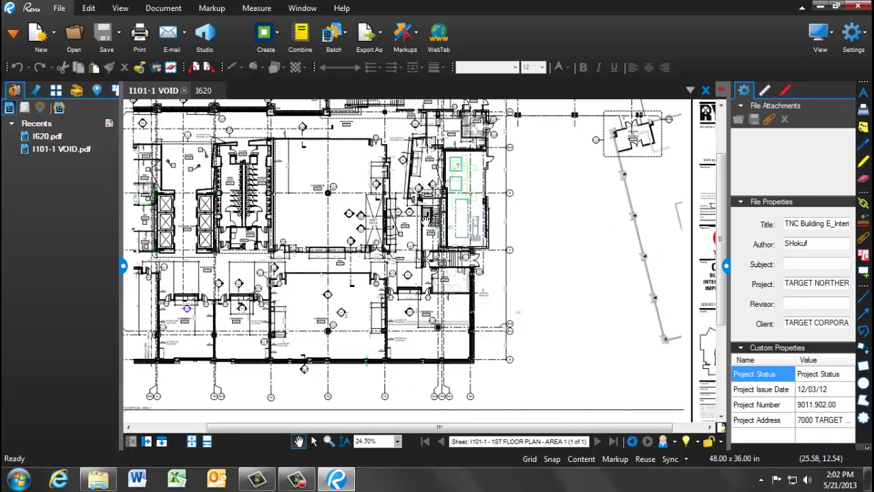
scroll(425, 218, up, 3)
scroll(425, 218, down, 3)
drag(548, 302, 425, 253)
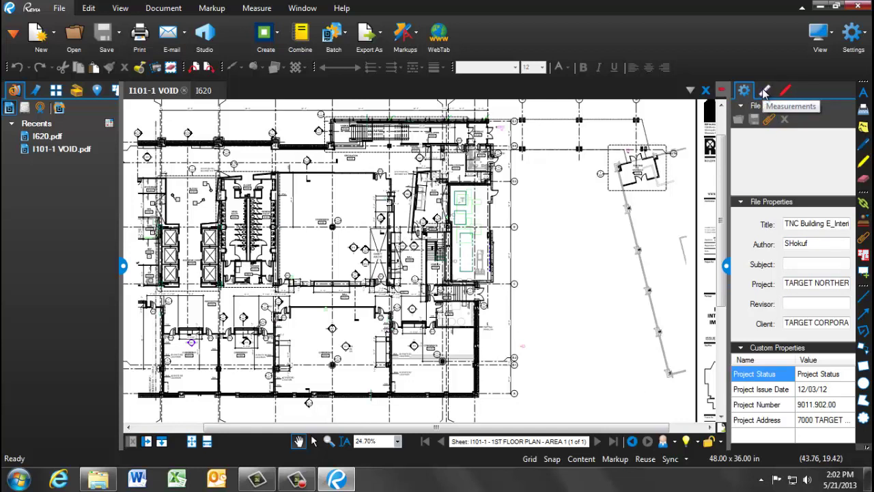
- Calibrate the plan's measurement scale against a known 9'-0" dimension
click(257, 9)
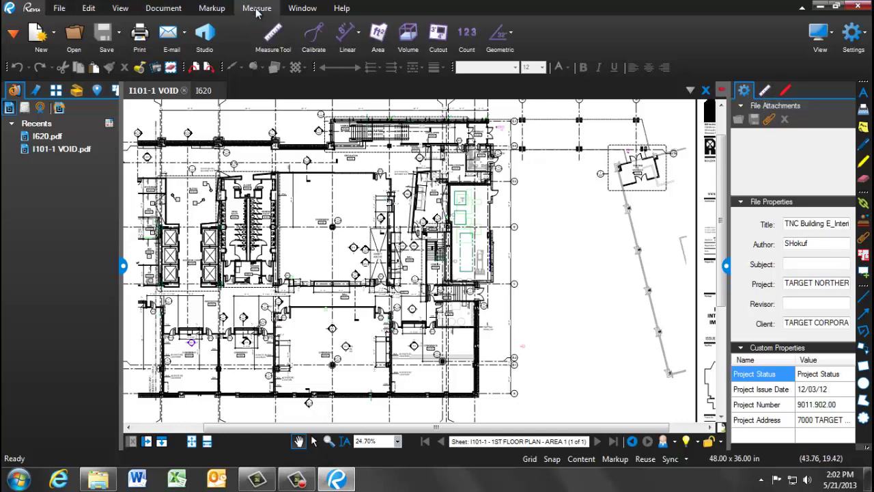
click(280, 41)
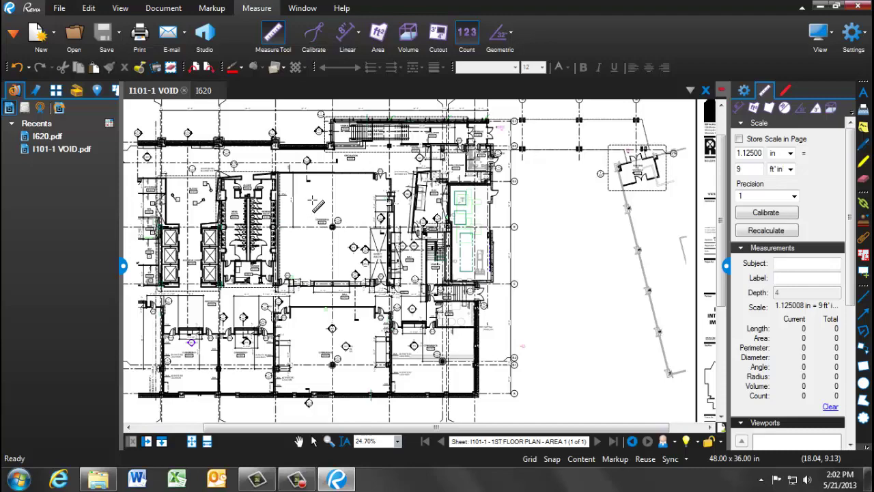
scroll(354, 241, up, 4)
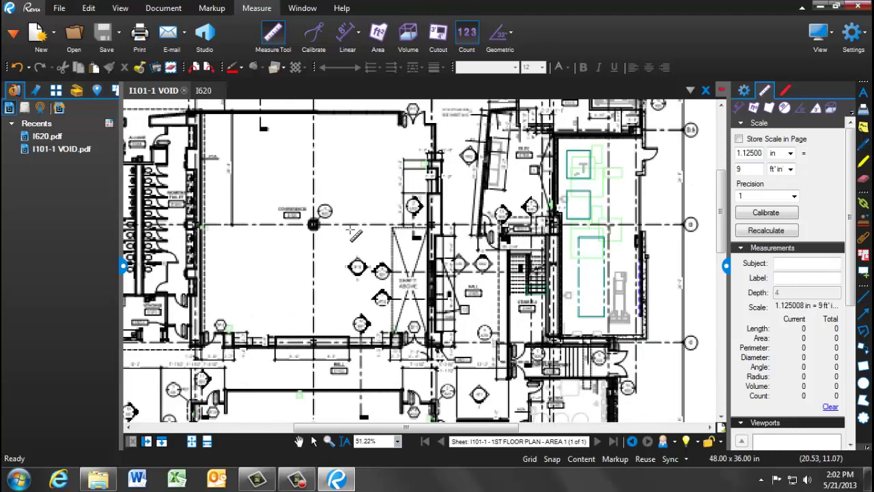
scroll(351, 230, up, 1)
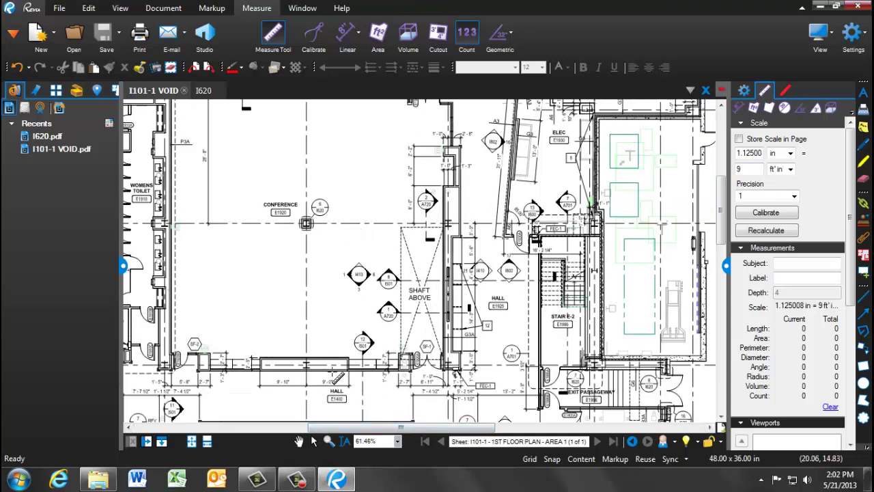
click(313, 32)
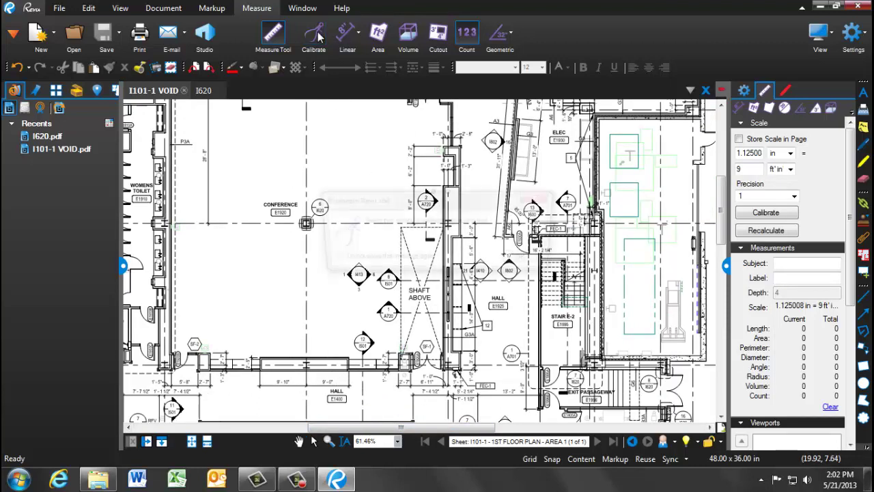
click(527, 263)
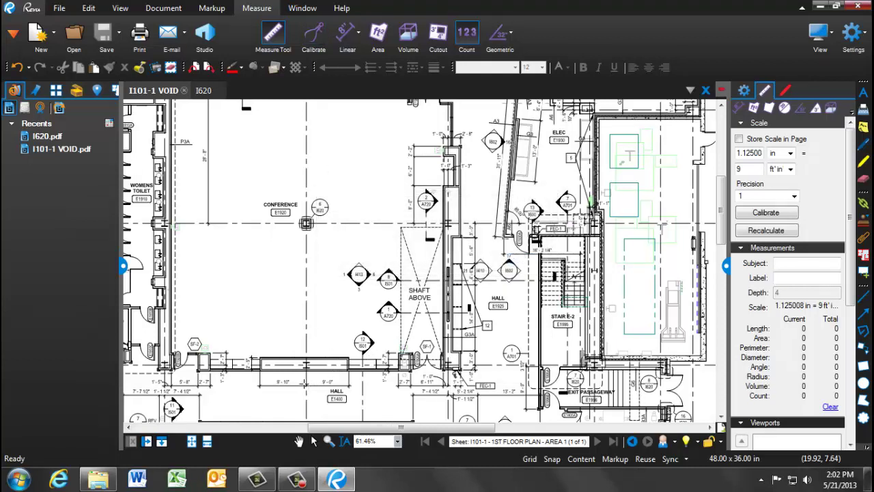
drag(306, 386, 349, 385)
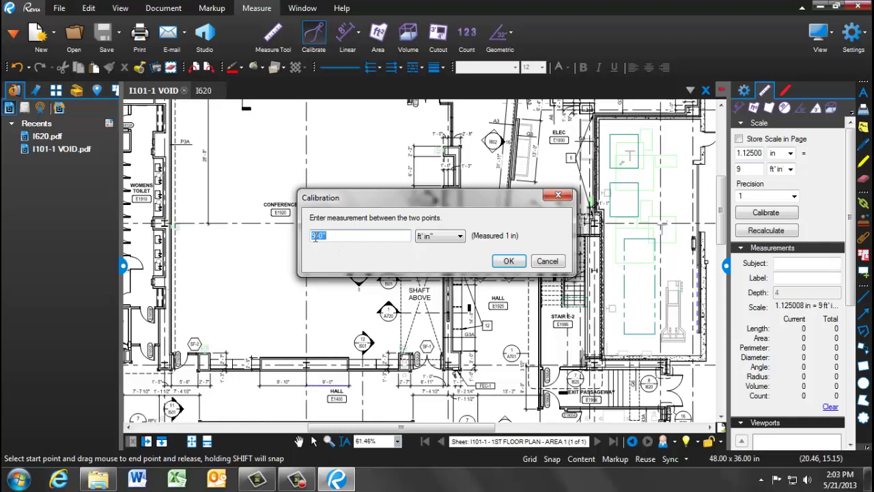
click(509, 262)
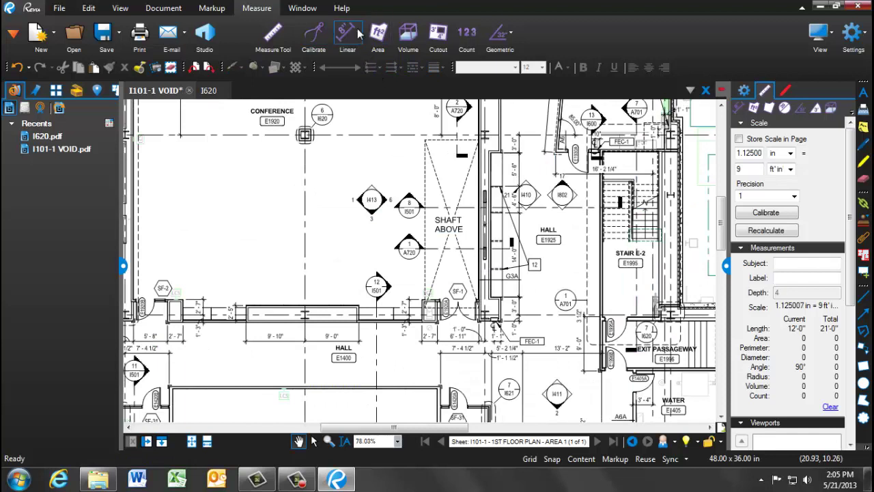
- Measure a 9'-0" length along the hall wall and a vertical 12'-0" length beside HALL E1925
click(359, 34)
click(368, 54)
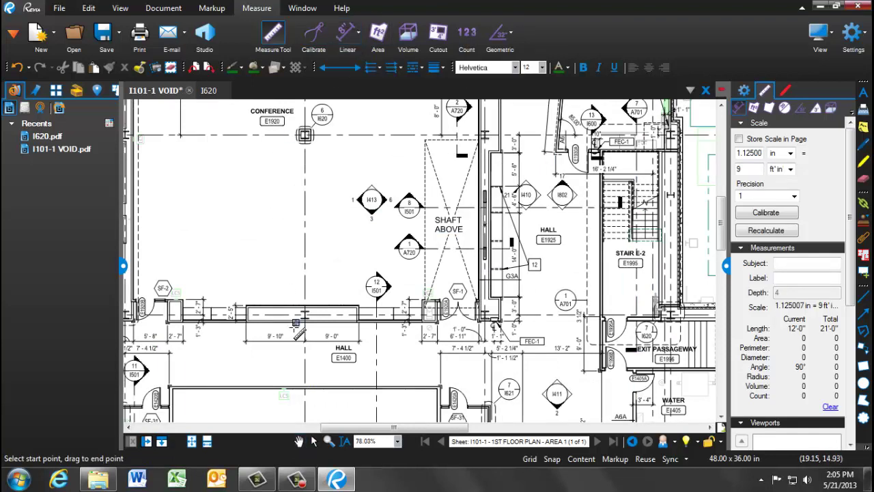
click(306, 341)
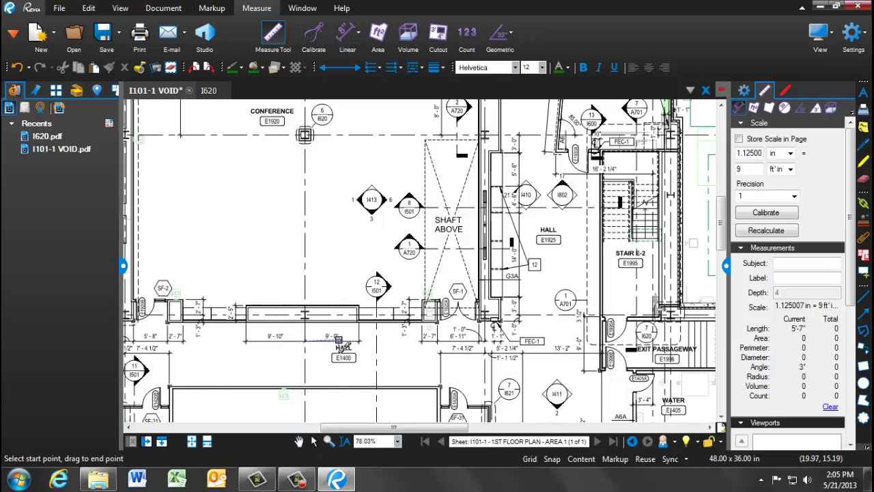
click(357, 339)
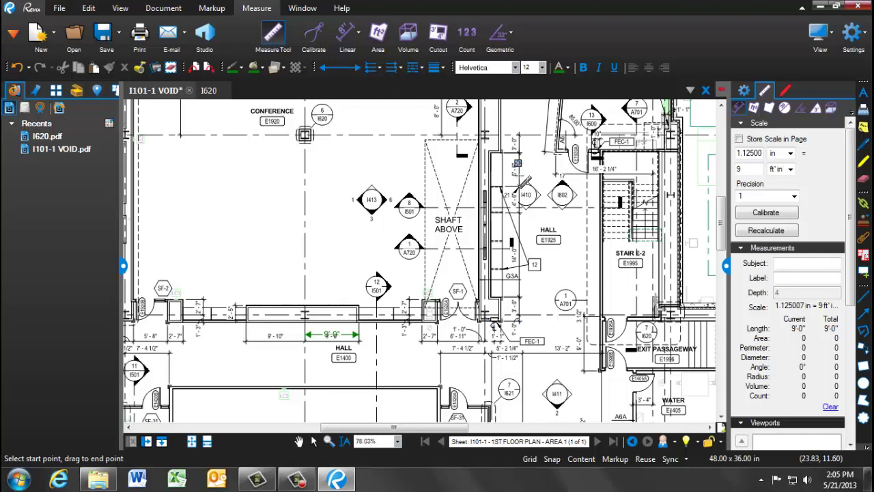
drag(520, 211, 521, 277)
key(Escape)
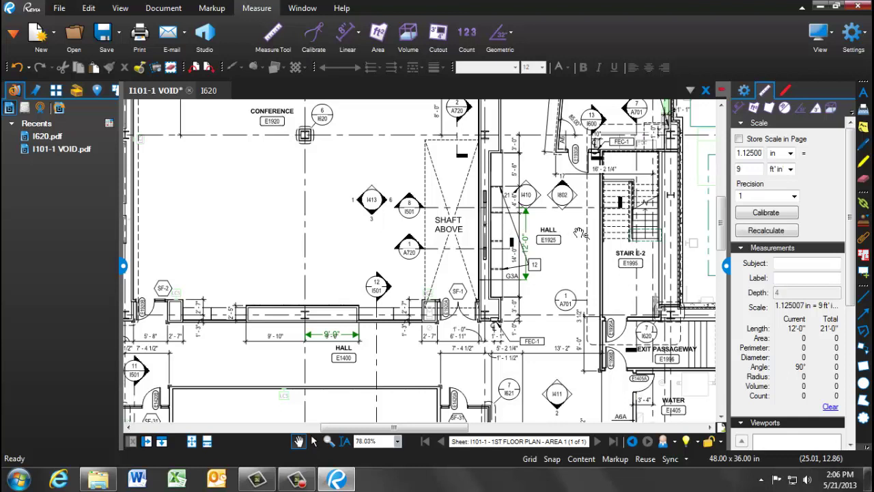
click(524, 241)
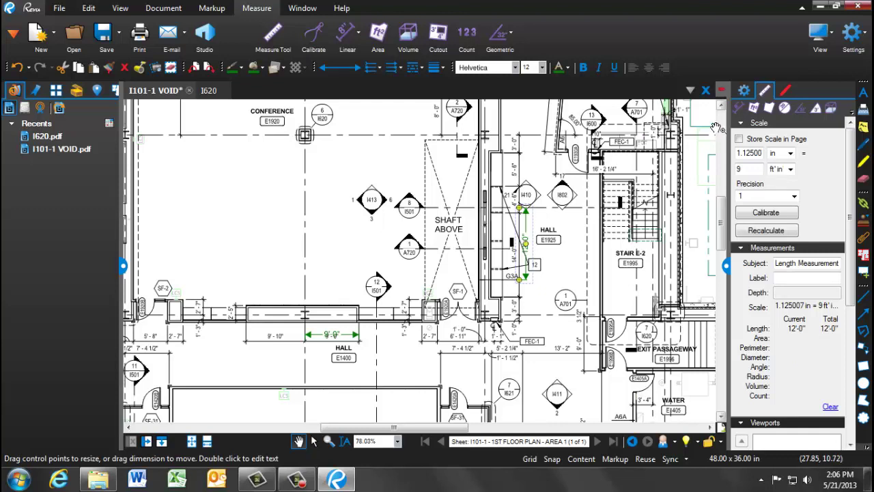
- Give the 12'-0" length measurement a red, dashed line in Properties
click(744, 91)
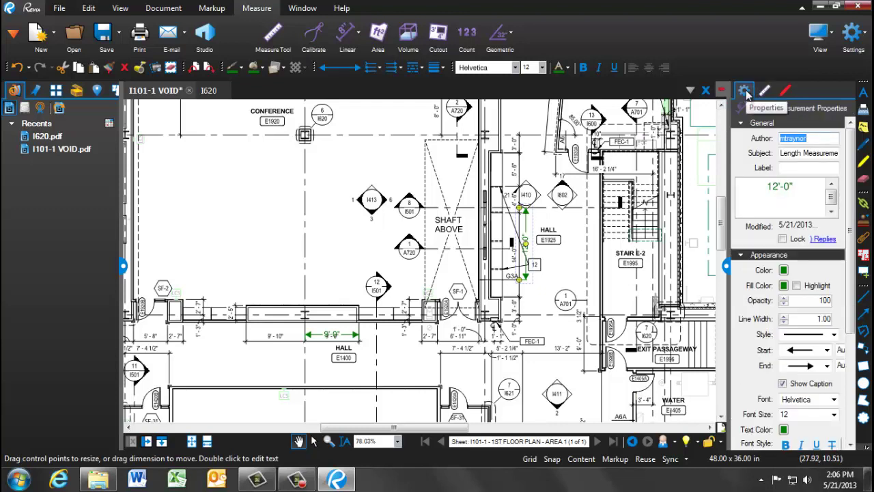
drag(853, 239, 853, 259)
click(783, 236)
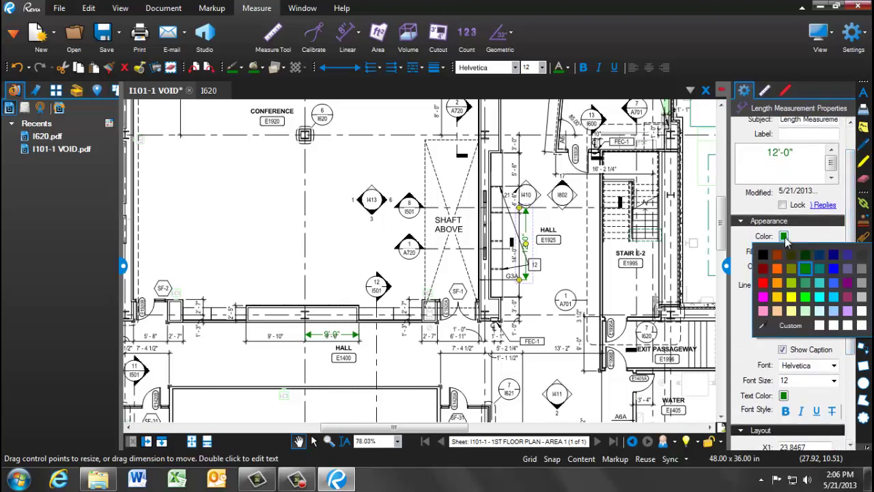
click(762, 282)
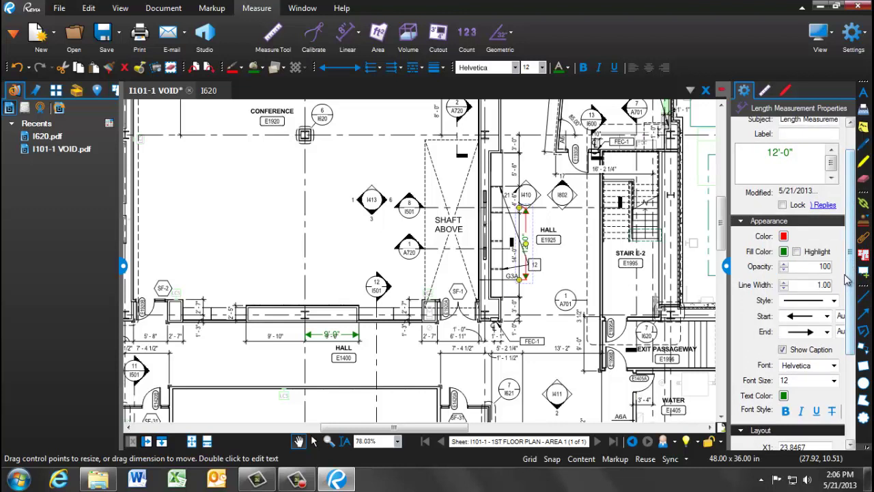
drag(851, 269, 852, 291)
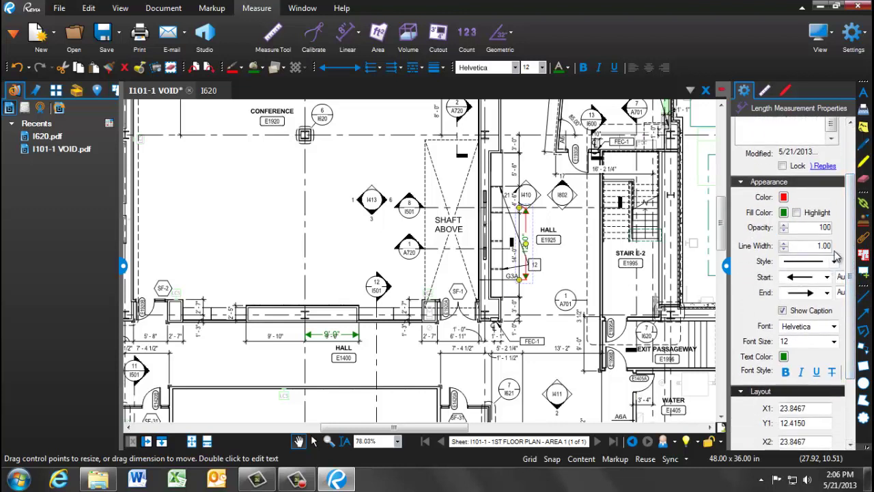
click(833, 262)
click(812, 311)
scroll(851, 239, down, 3)
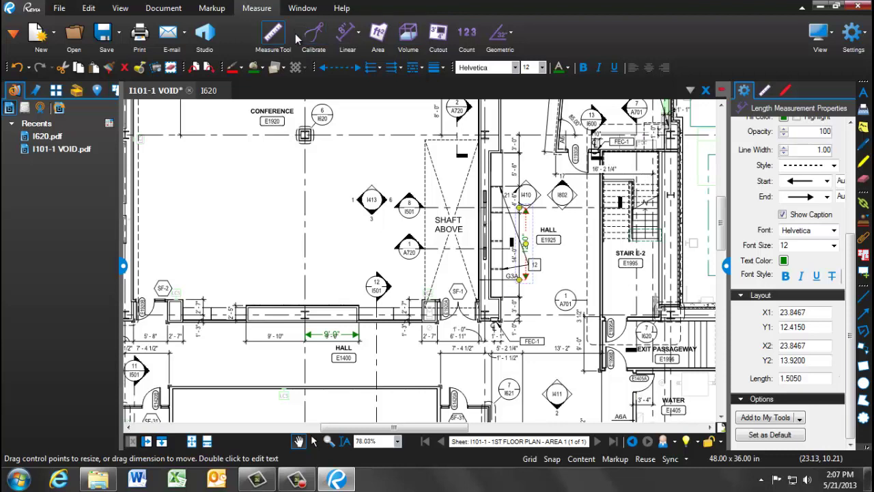
- Trace the four corners of VENDING room E1915 as a 159 sf area measurement
click(385, 35)
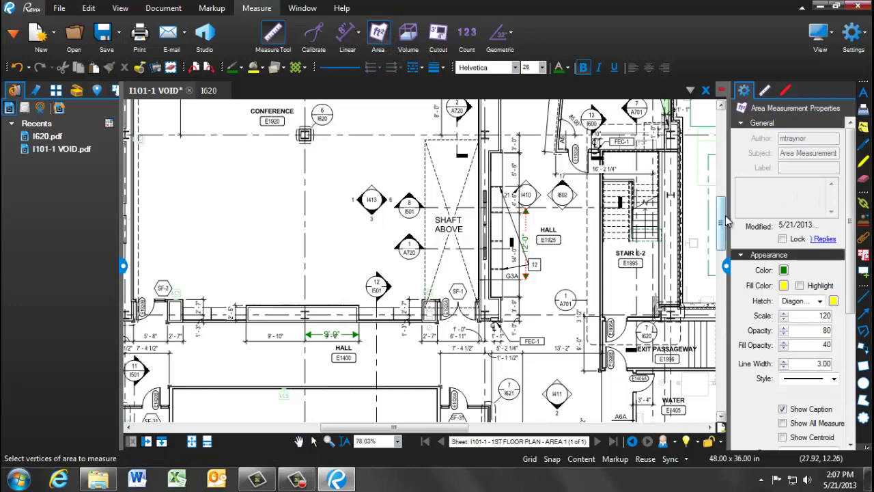
drag(720, 205, 720, 181)
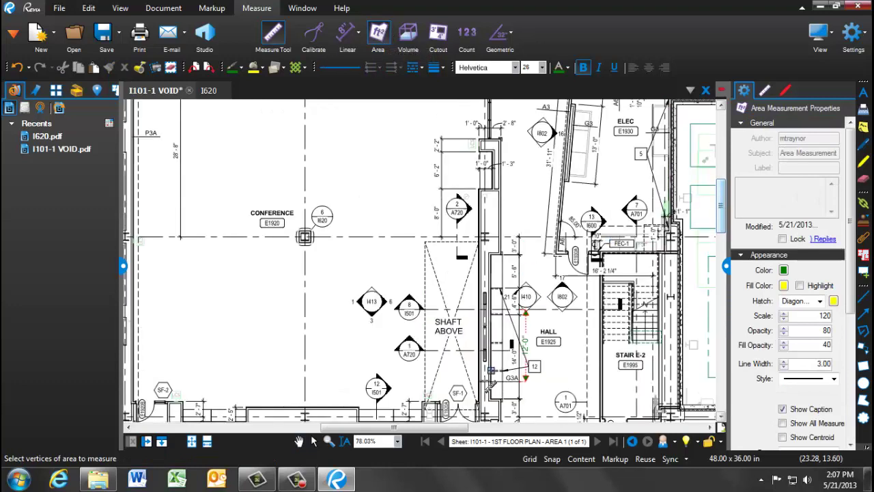
drag(439, 430, 315, 431)
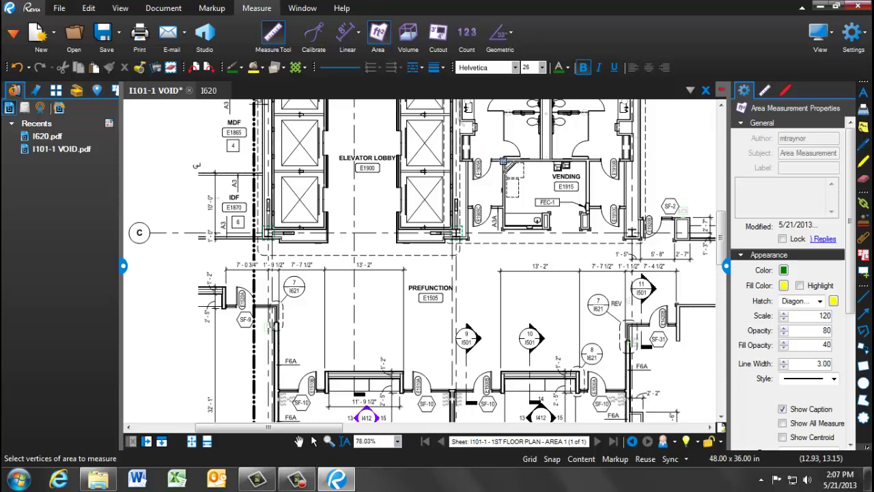
click(503, 161)
click(588, 161)
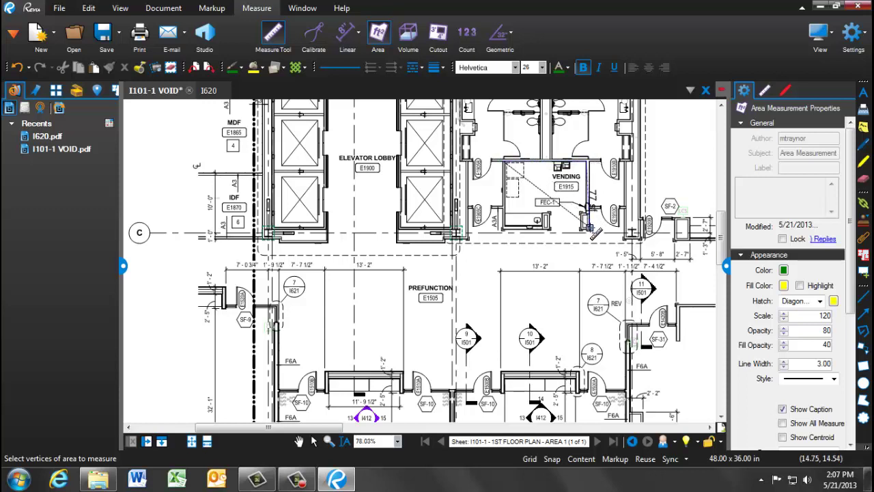
click(588, 227)
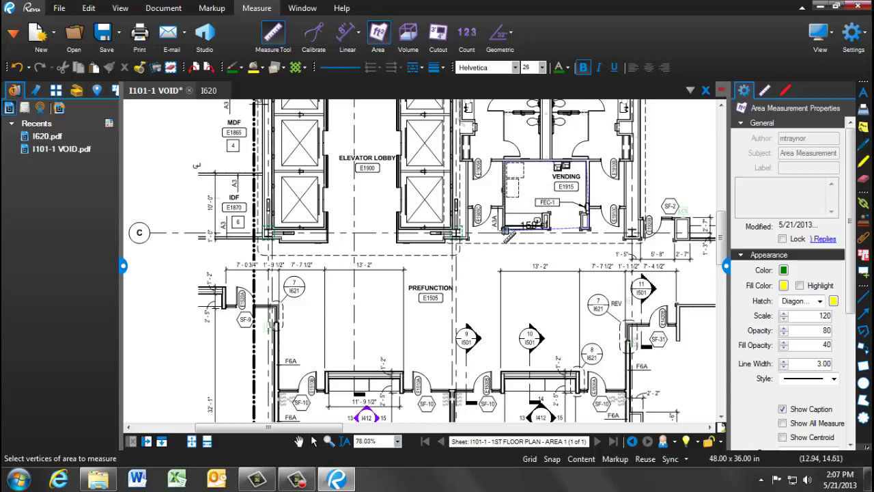
click(505, 230)
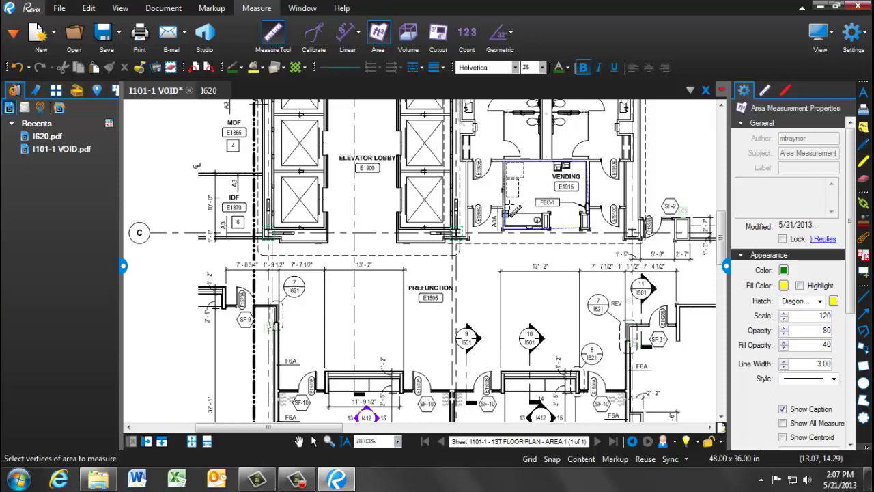
click(507, 165)
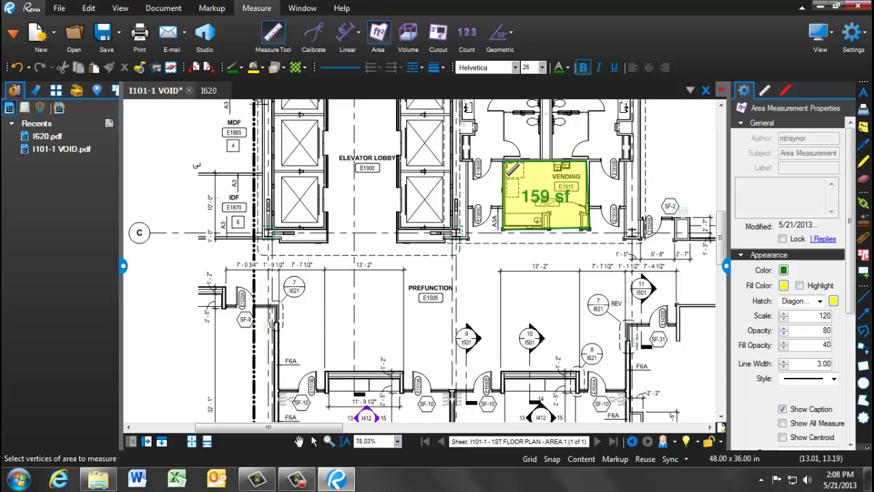
- Give the 159 sf vending area a red fill with Brick hatch
key(Escape)
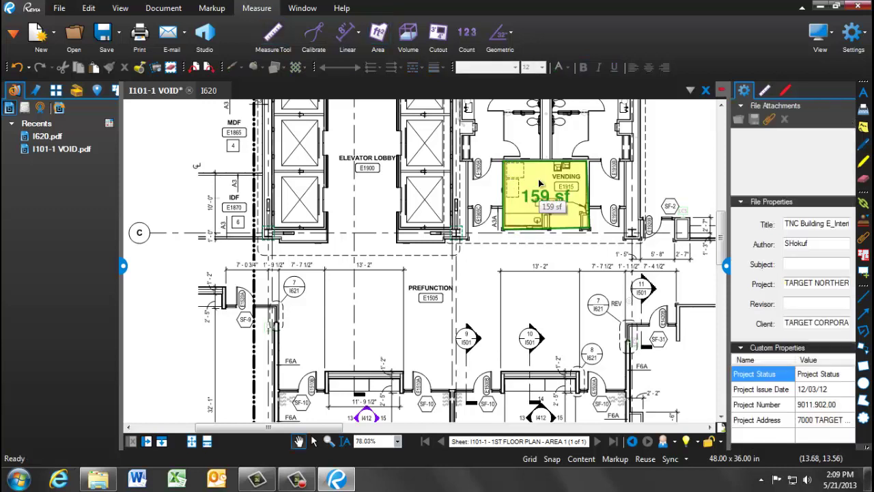
click(538, 178)
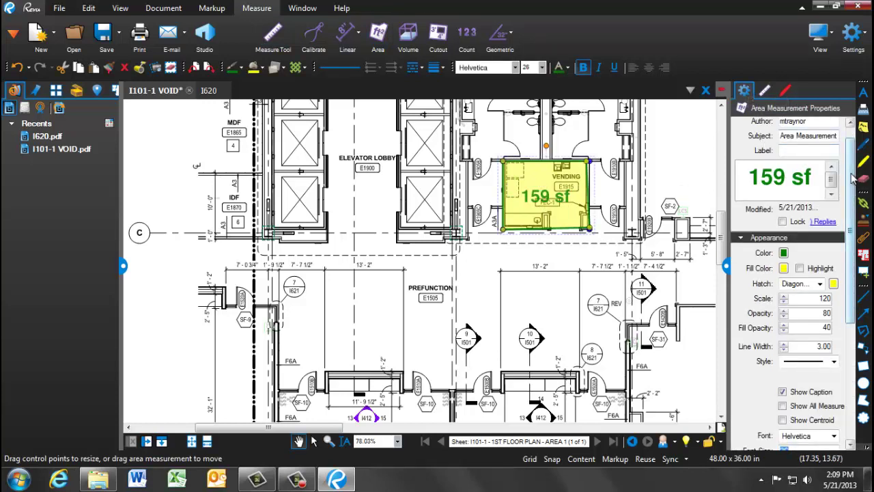
drag(853, 179, 853, 203)
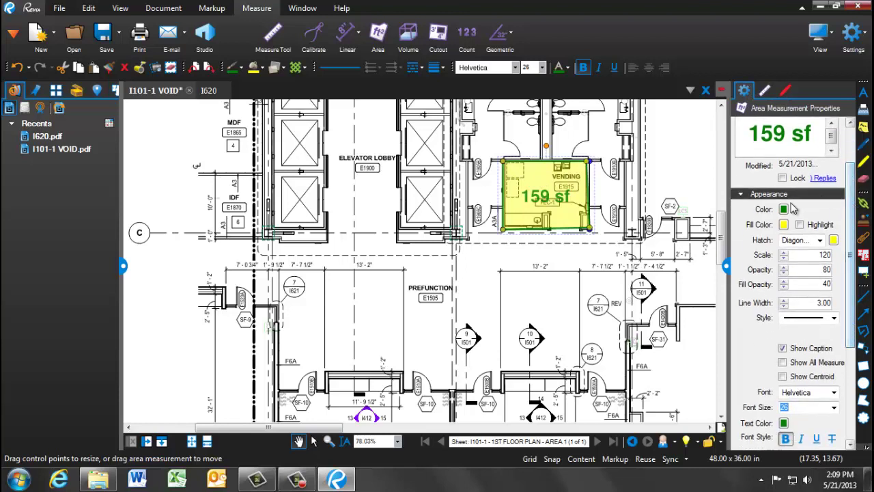
click(784, 224)
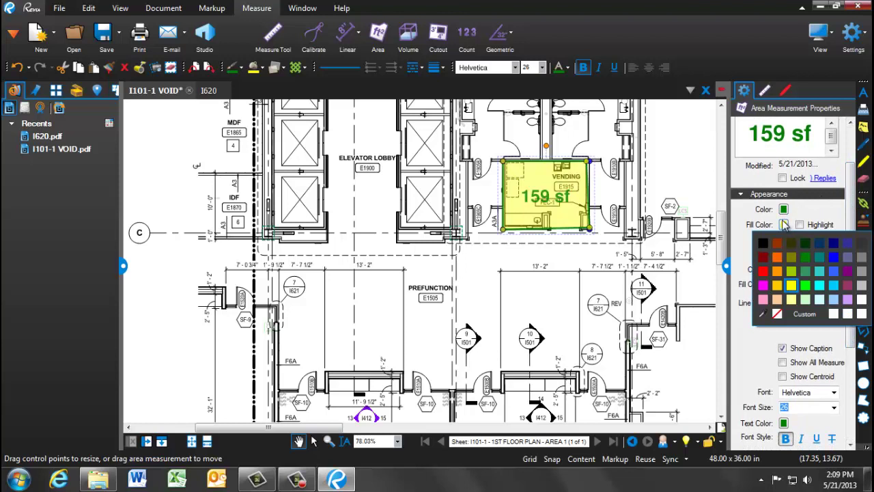
click(763, 272)
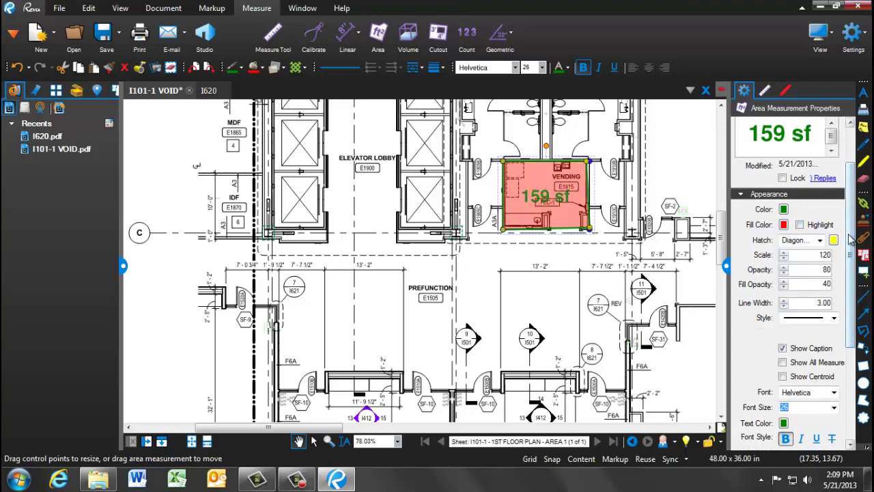
click(820, 240)
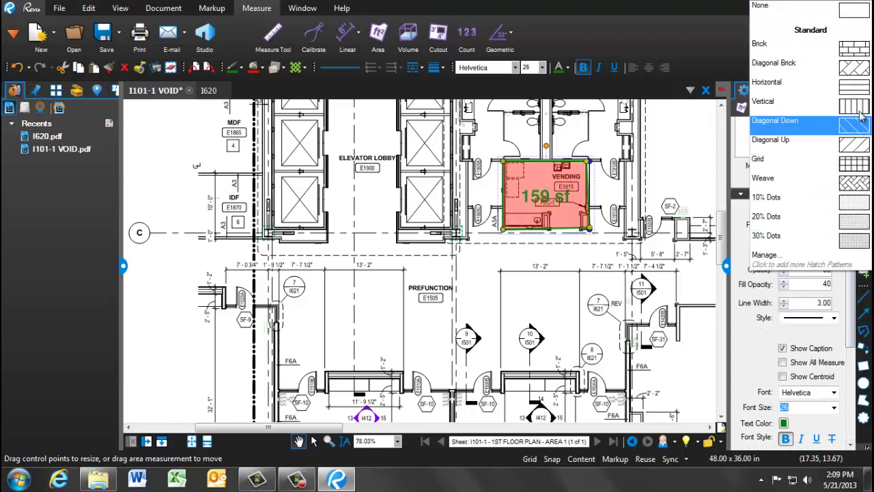
click(862, 51)
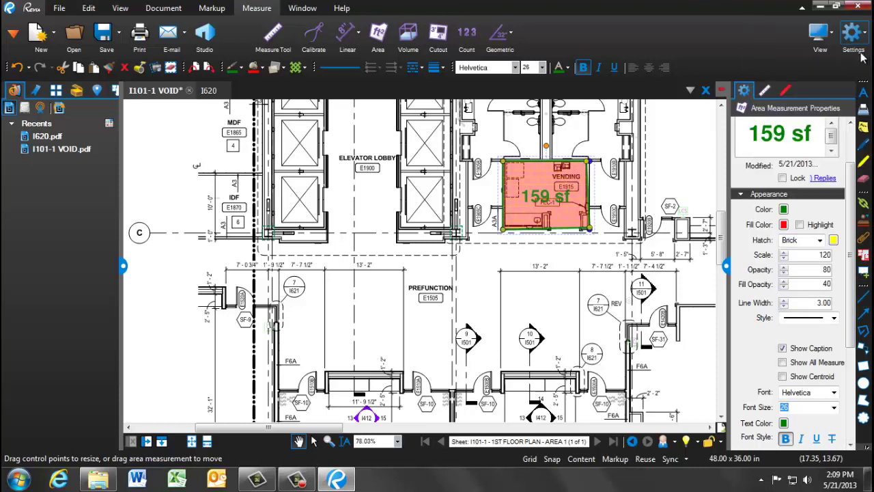
- Raise the area's fill opacity to 70 and make this style the default
click(783, 281)
click(784, 281)
click(784, 281)
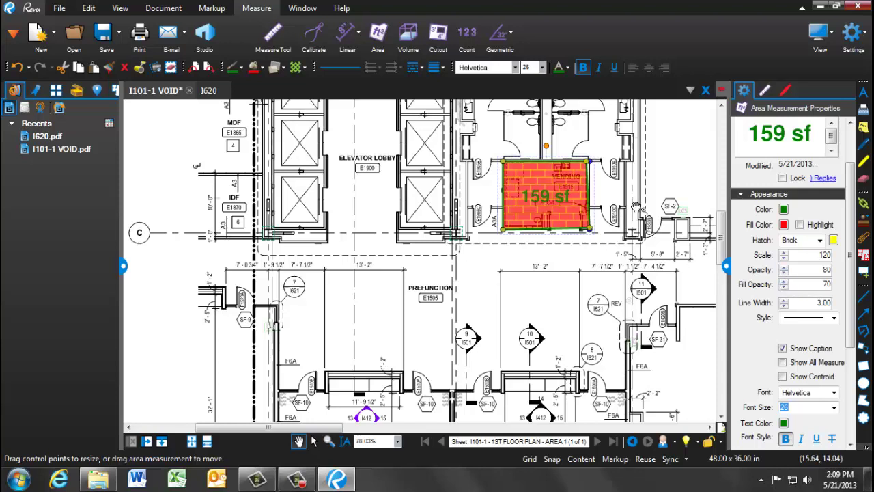
scroll(854, 247, down, 1)
drag(854, 247, 854, 352)
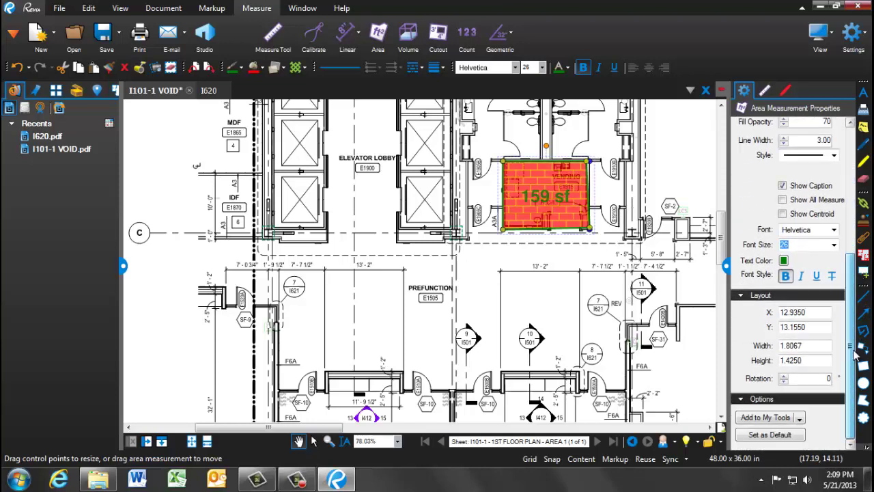
click(773, 435)
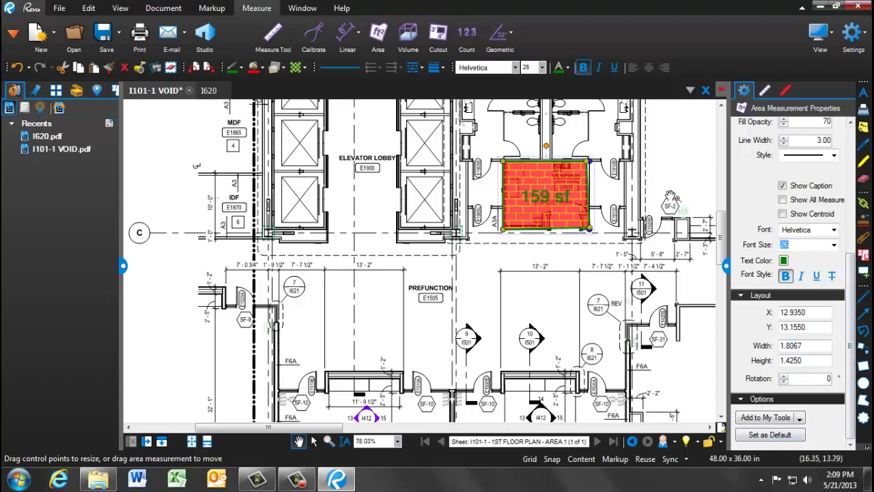
- Trace the ELEVATOR LOBBY's four corners as a volume measurement reading 3,875 cu ft
click(725, 212)
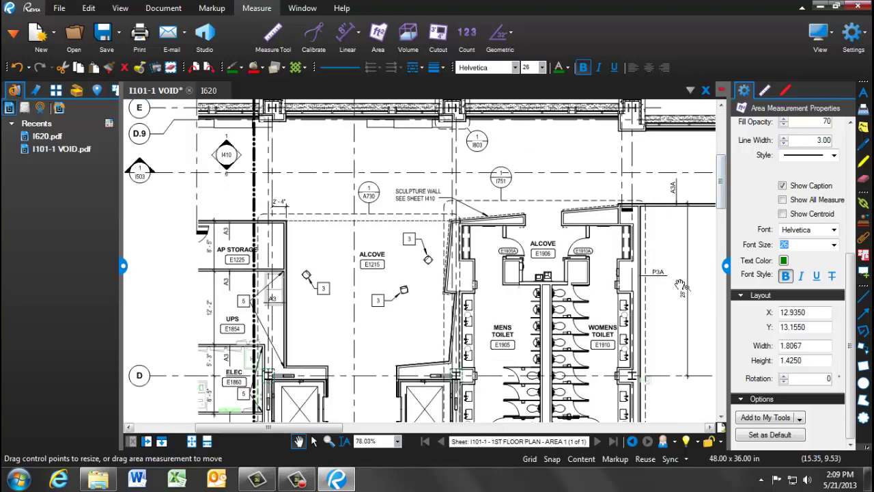
drag(725, 196, 728, 212)
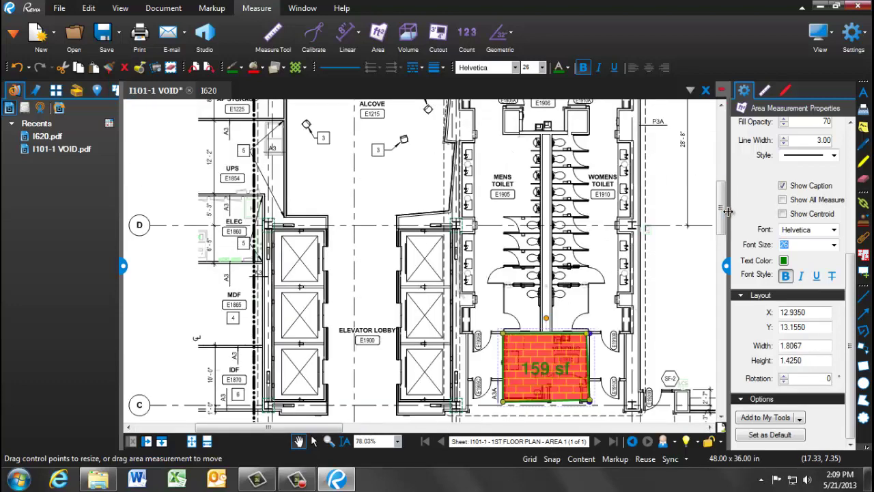
click(413, 34)
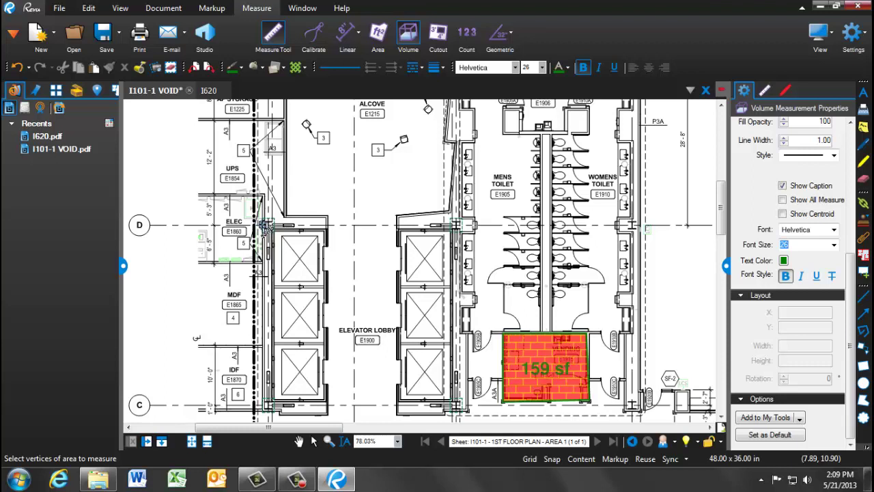
click(263, 226)
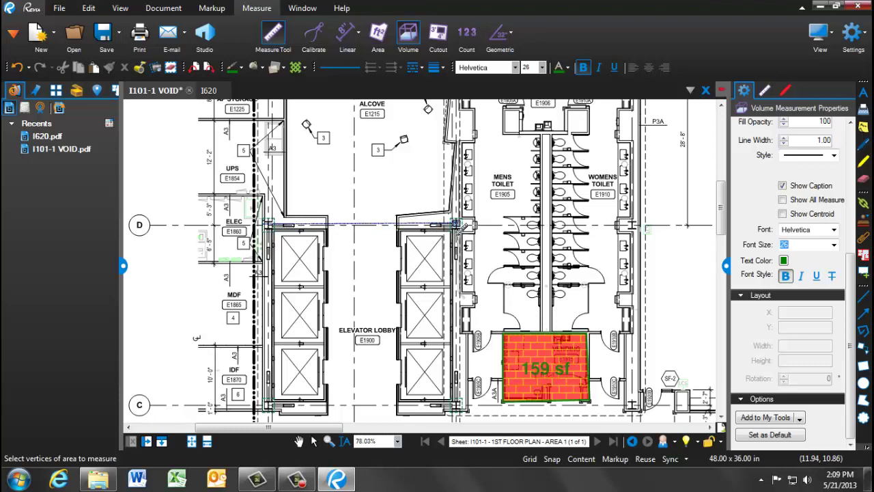
click(457, 224)
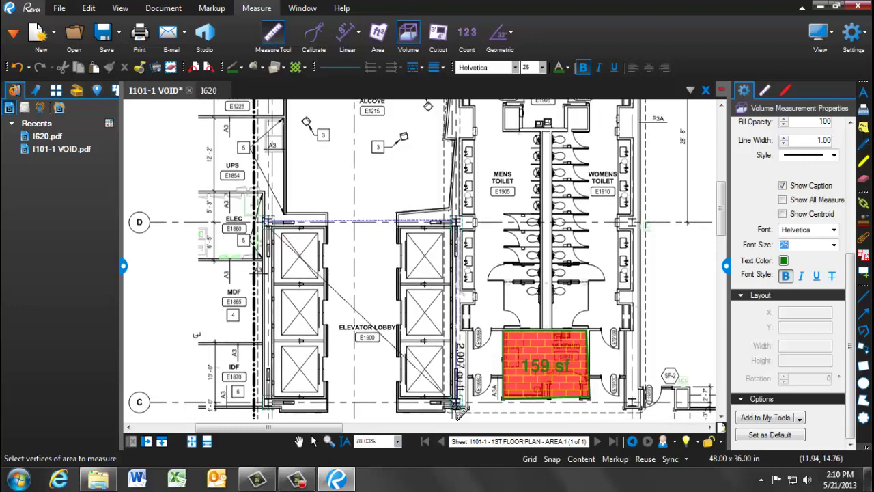
scroll(462, 406, down, 1)
click(461, 398)
click(269, 397)
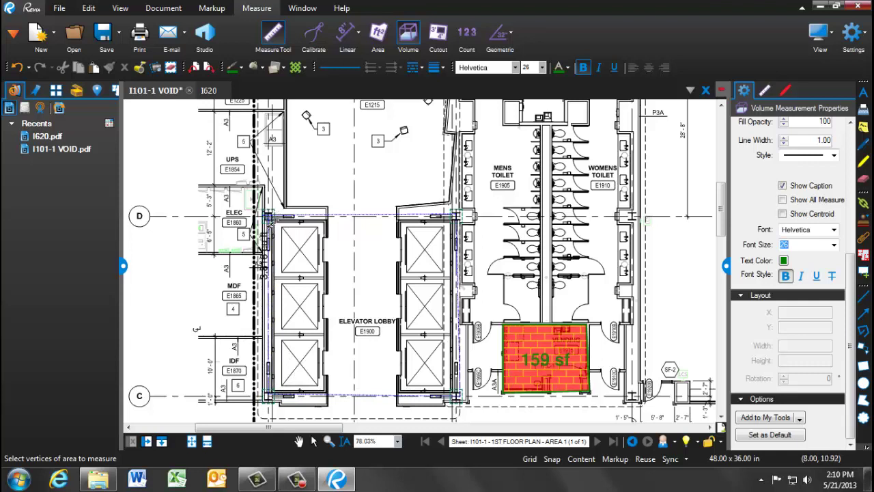
double_click(267, 217)
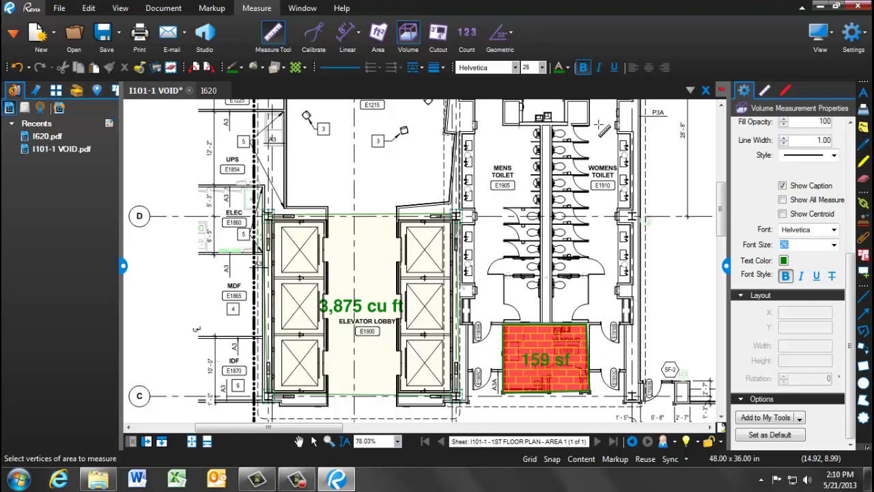
- Set the elevator lobby volume's depth to 8, making it read 7,750 cu ft
key(Escape)
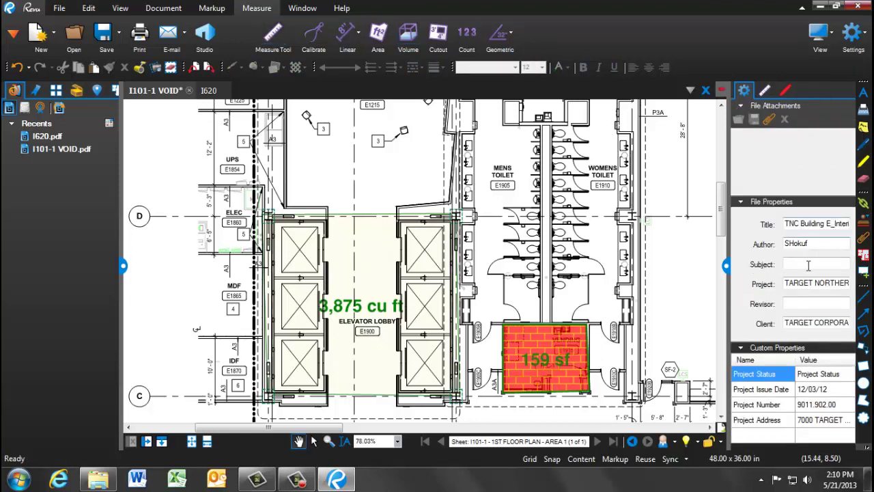
click(352, 357)
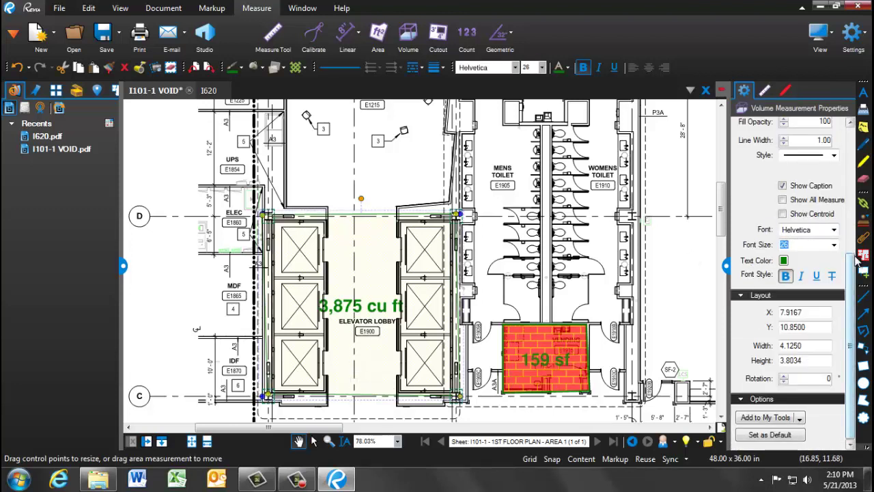
click(766, 91)
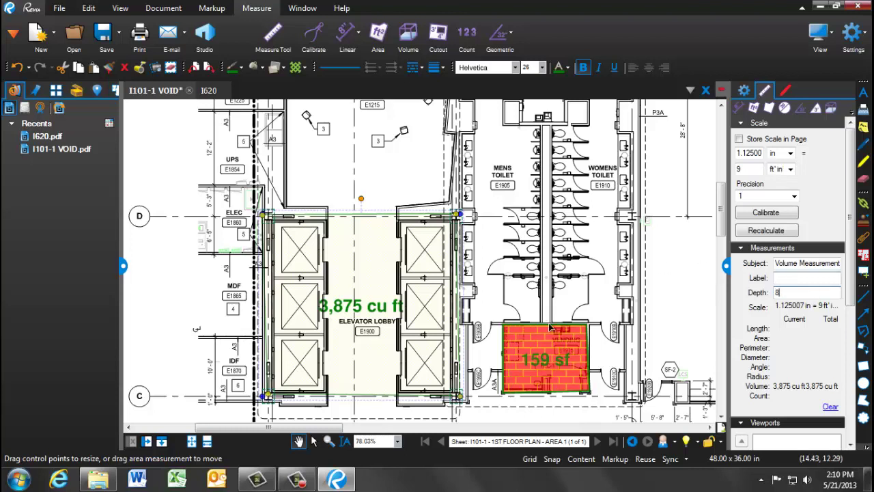
key(Return)
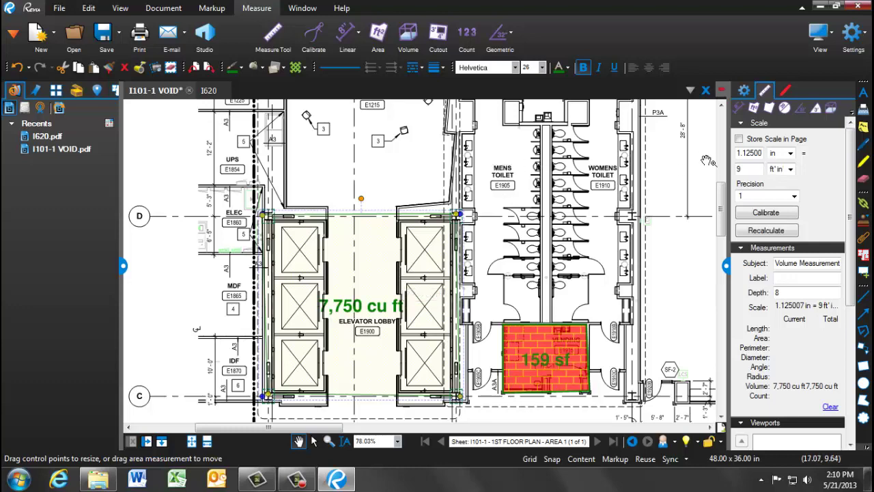
drag(722, 205, 720, 196)
key(Escape)
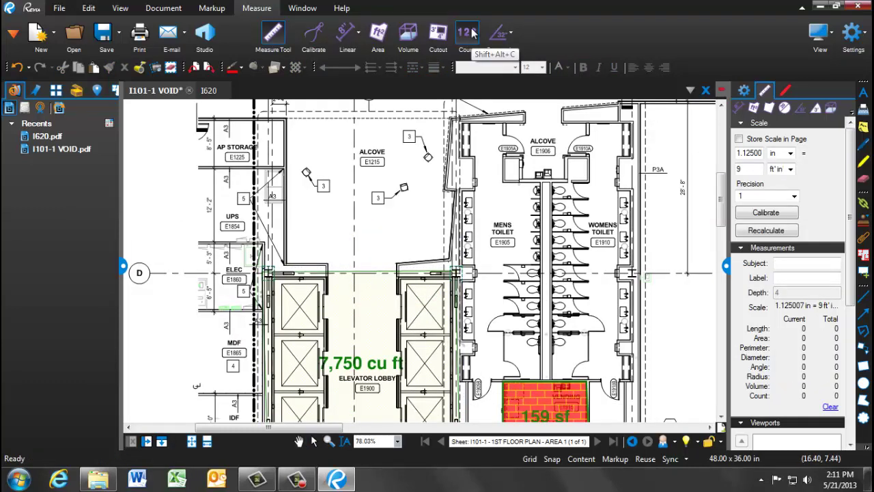
- Count the seven fixtures along the mens toilet wall with red check marks
click(471, 34)
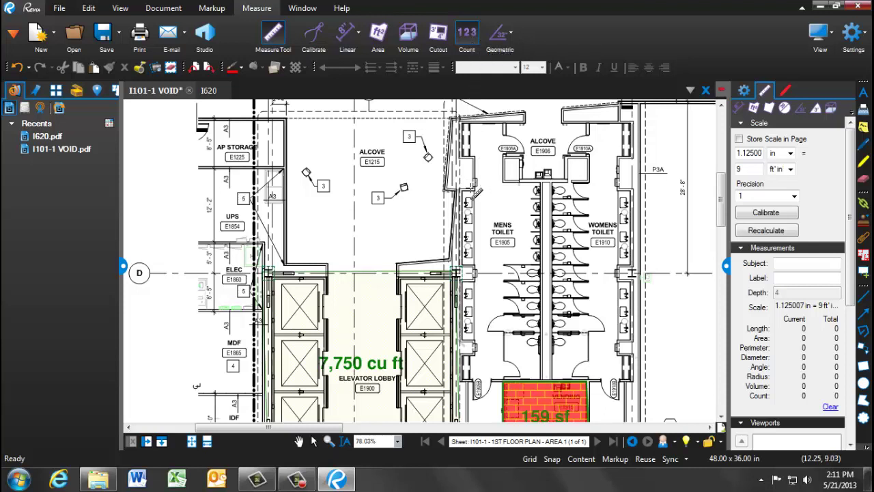
click(469, 203)
click(469, 219)
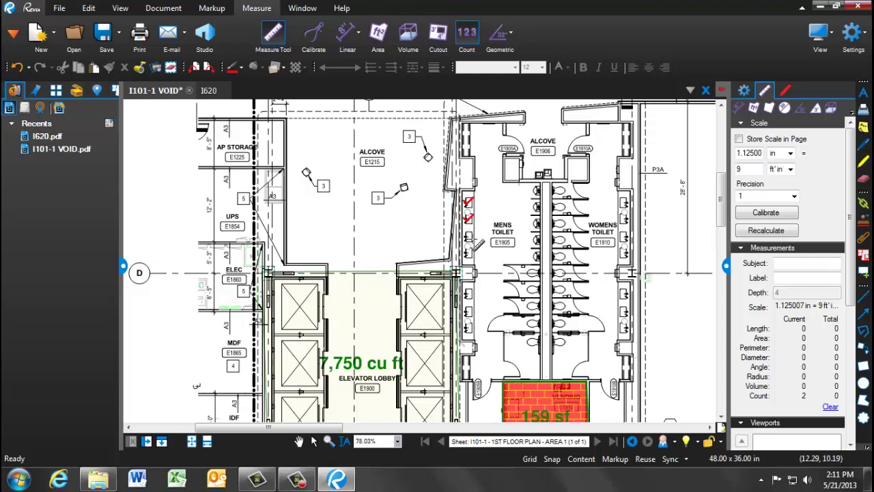
click(468, 235)
click(469, 253)
click(469, 293)
click(469, 310)
click(469, 328)
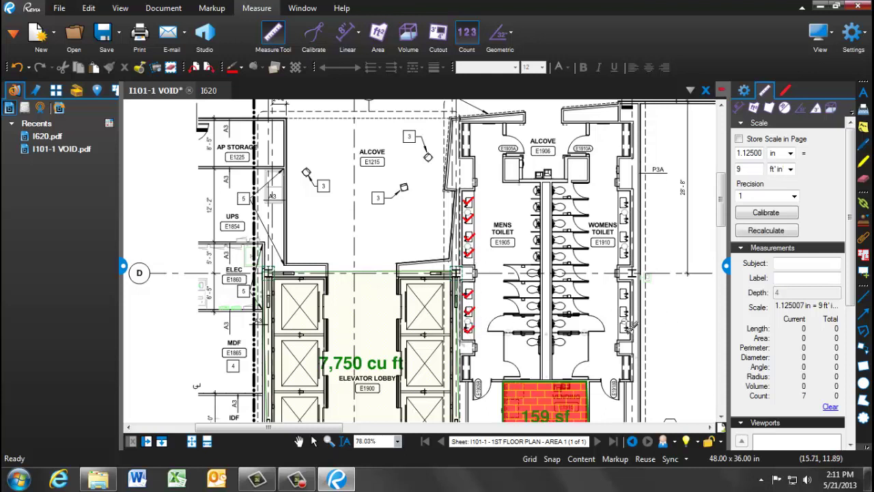
- Count the seven womens toilet wall fixtures, bringing the total to 14, and exit counting
click(624, 328)
click(624, 311)
click(624, 293)
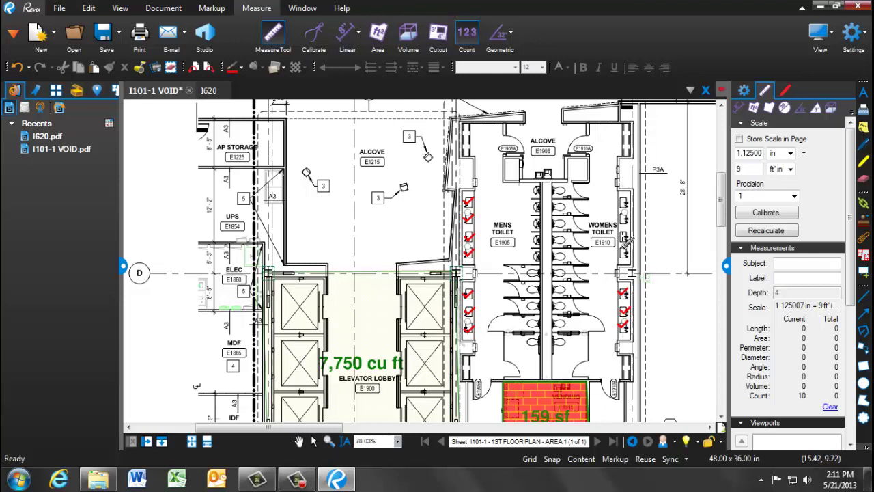
click(624, 254)
click(624, 235)
click(624, 218)
click(624, 199)
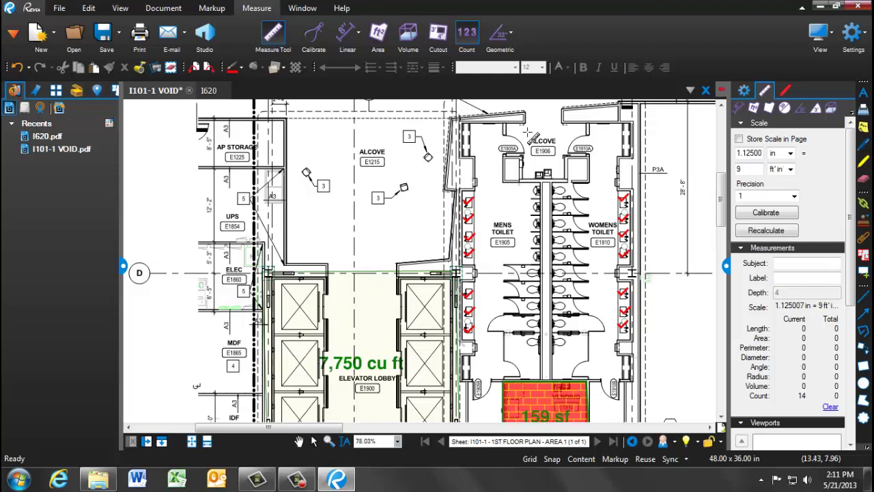
key(Escape)
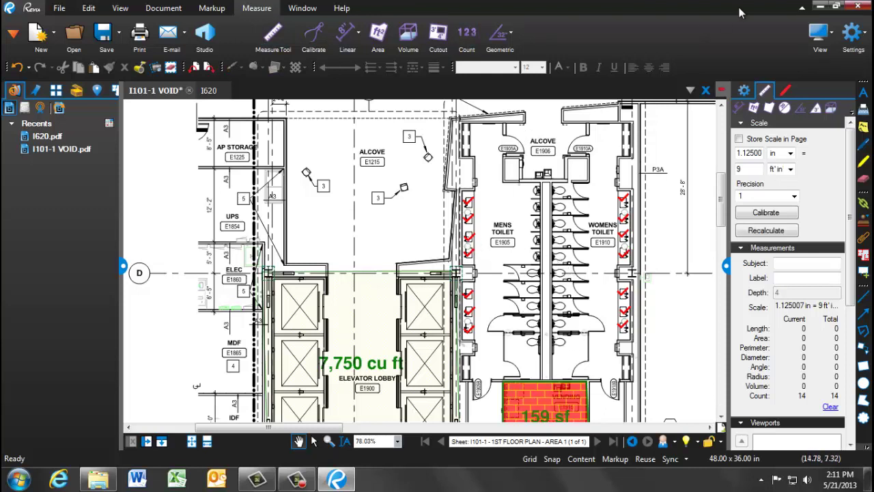
- In the Markups List, rename the Count Measurement subject to 'Sink'
click(788, 90)
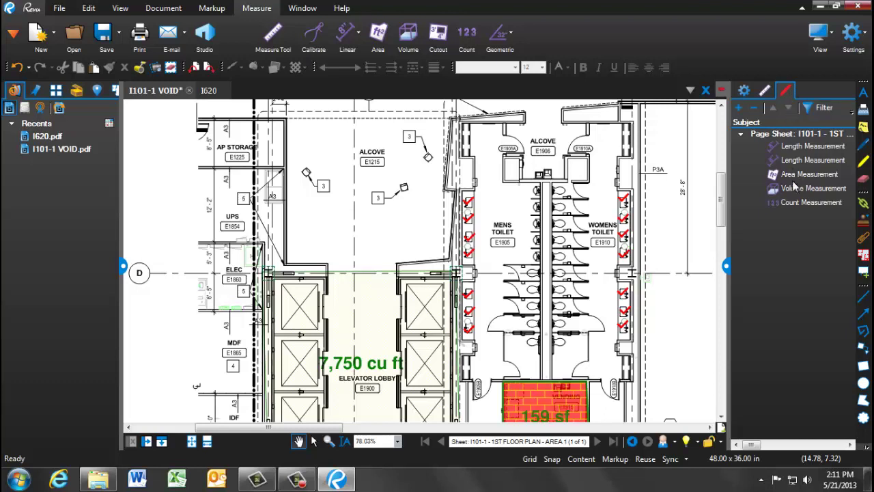
click(797, 203)
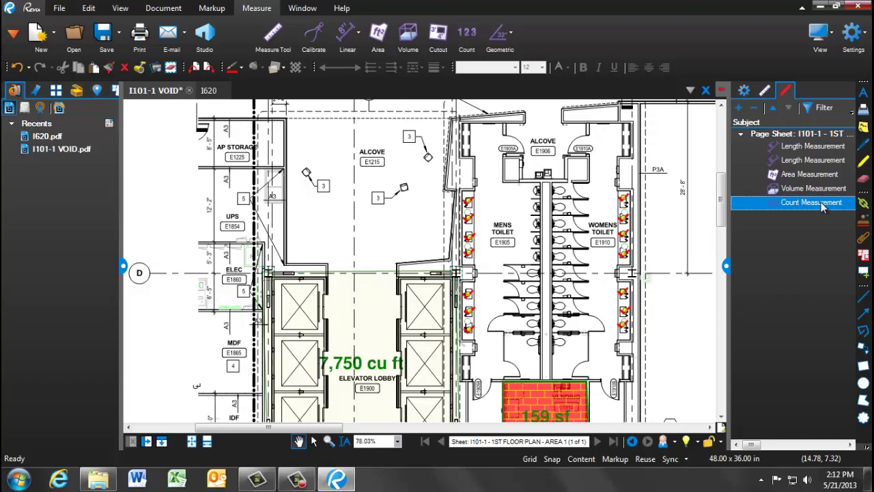
click(820, 205)
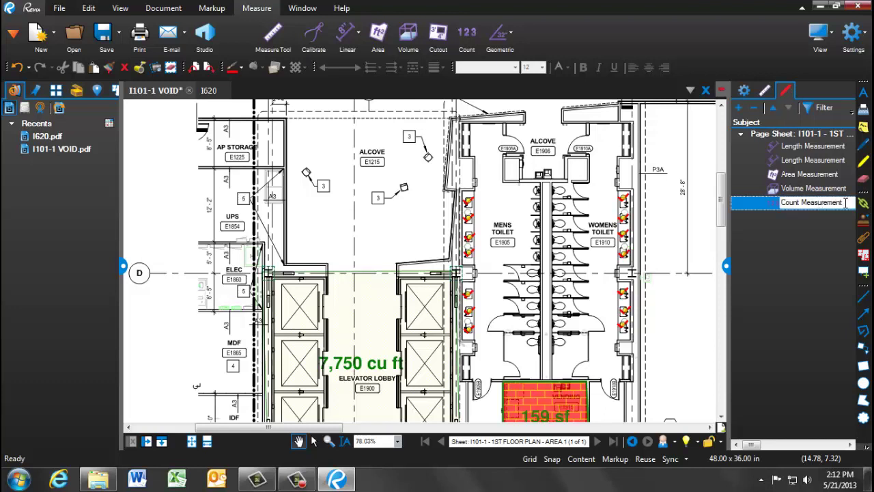
text(Coun)
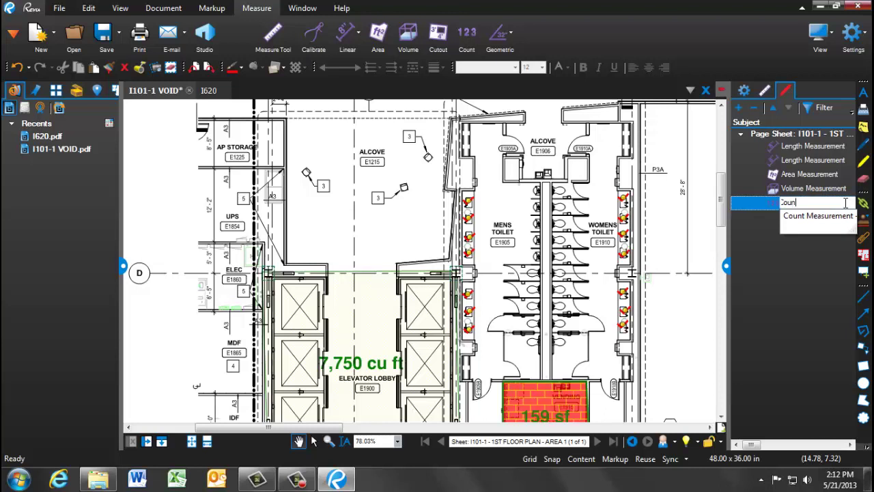
key(BackSpace)
key(BackSpace)
key(BackSpace)
key(BackSpace)
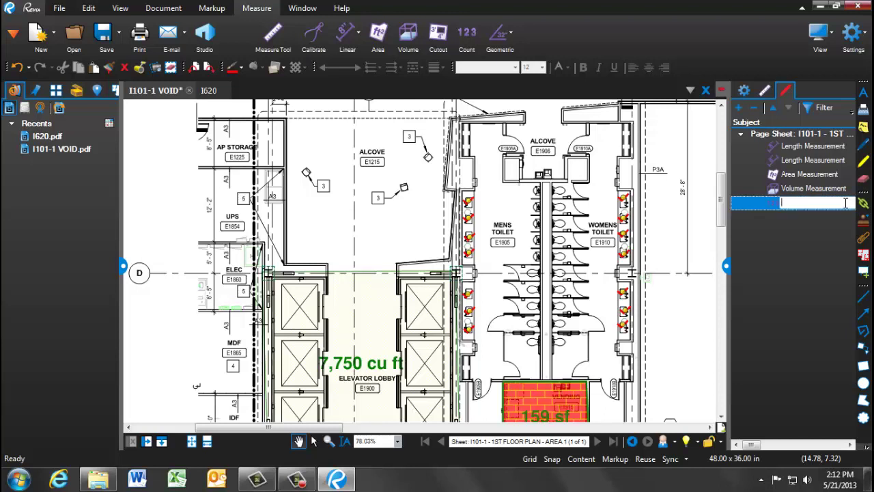
text(Sink)
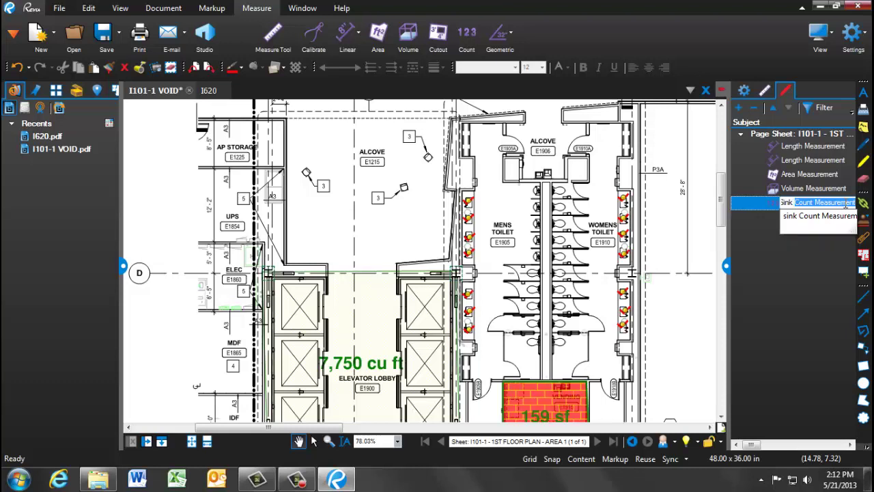
key(BackSpace)
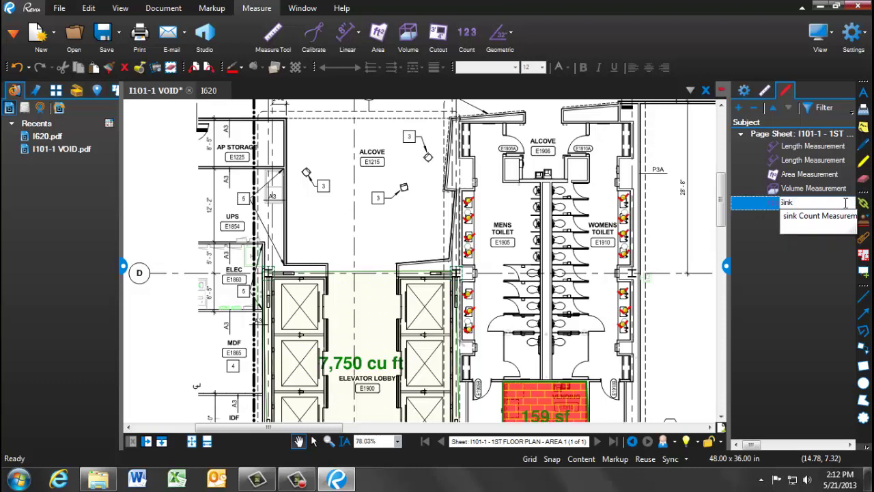
click(822, 287)
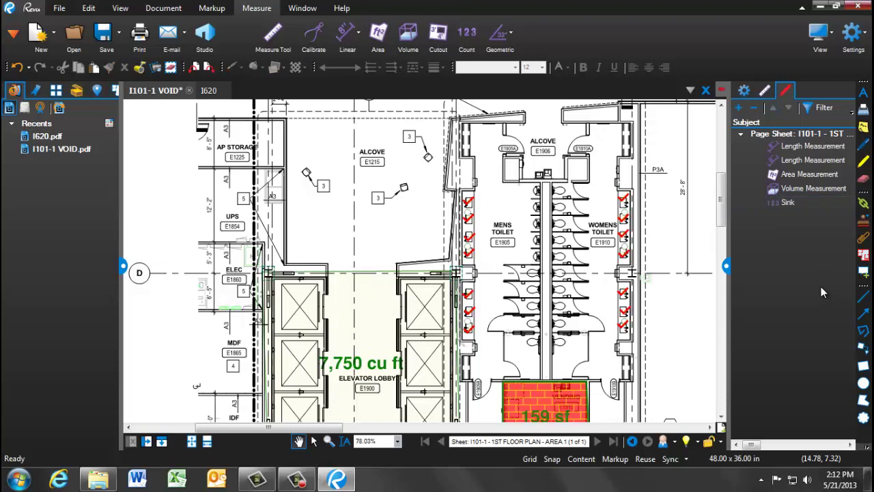
- Add a callout reading 'Delivery date 5/21/13' positioned beside the womens toilet wall
click(863, 347)
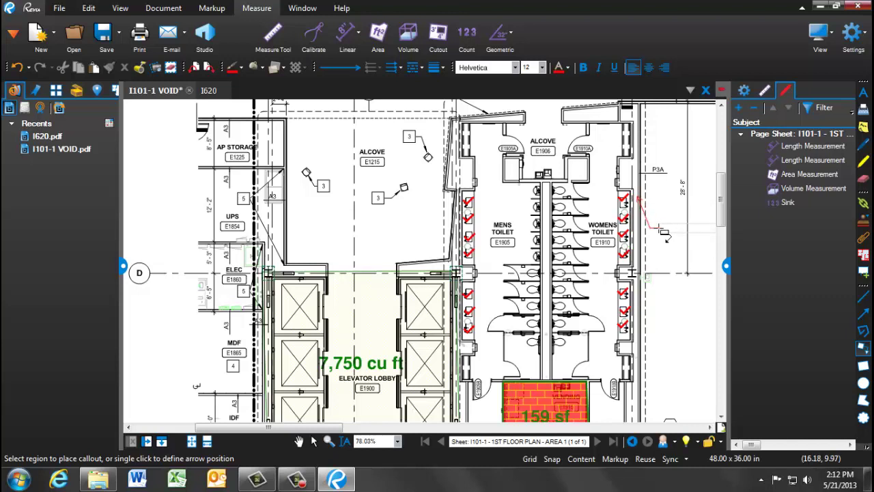
drag(660, 228, 710, 240)
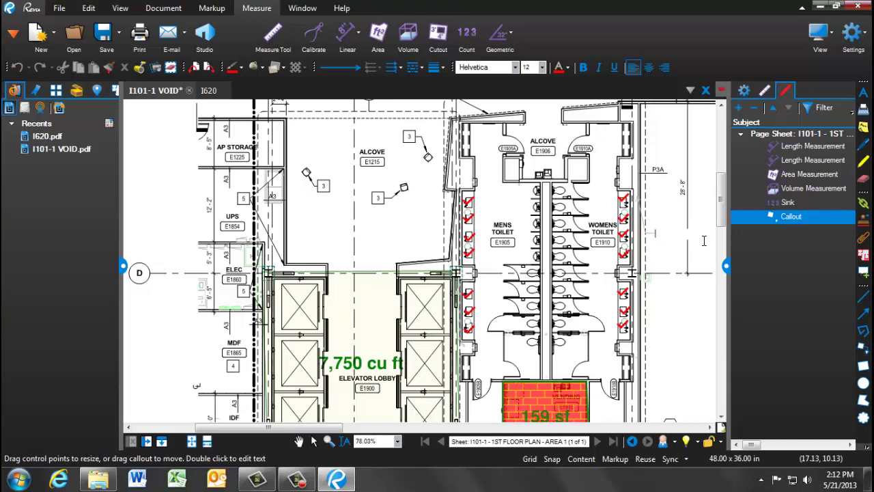
text(Delivery date 5/2)
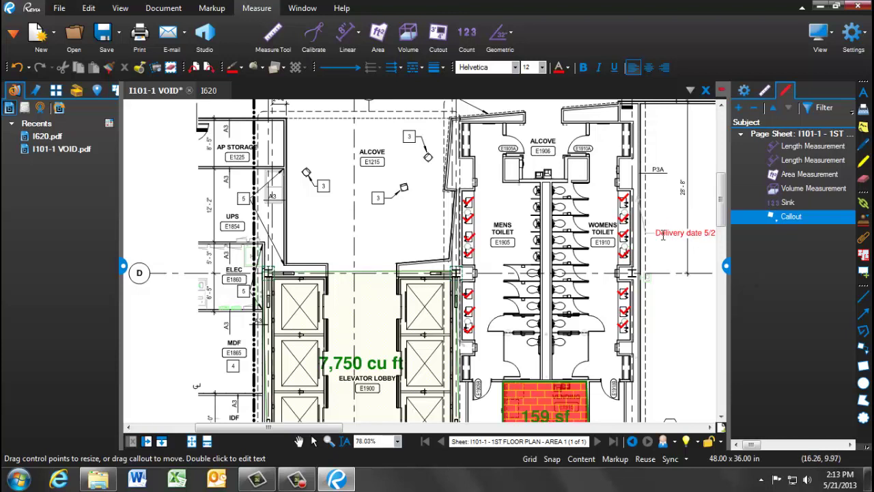
click(675, 261)
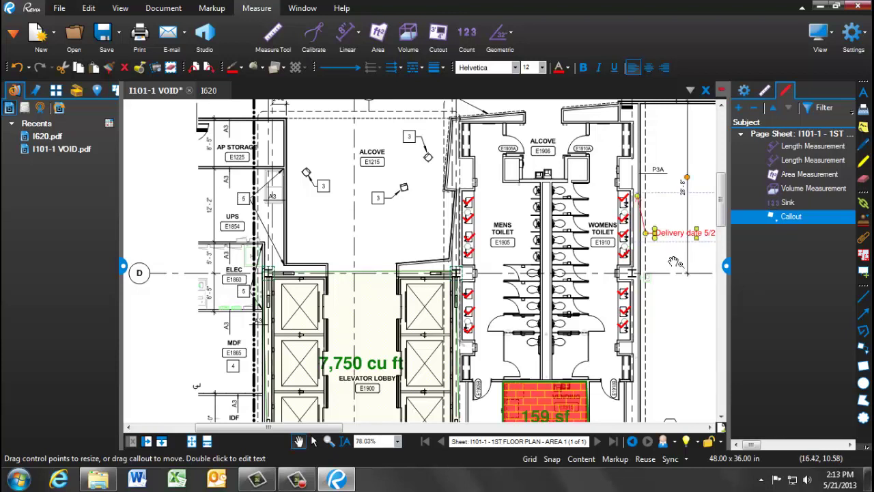
click(675, 262)
click(671, 236)
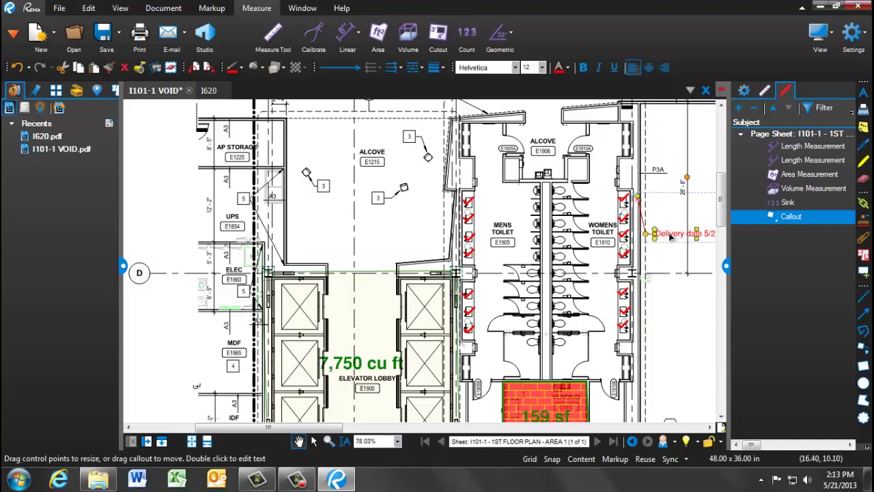
drag(671, 236, 661, 268)
click(703, 294)
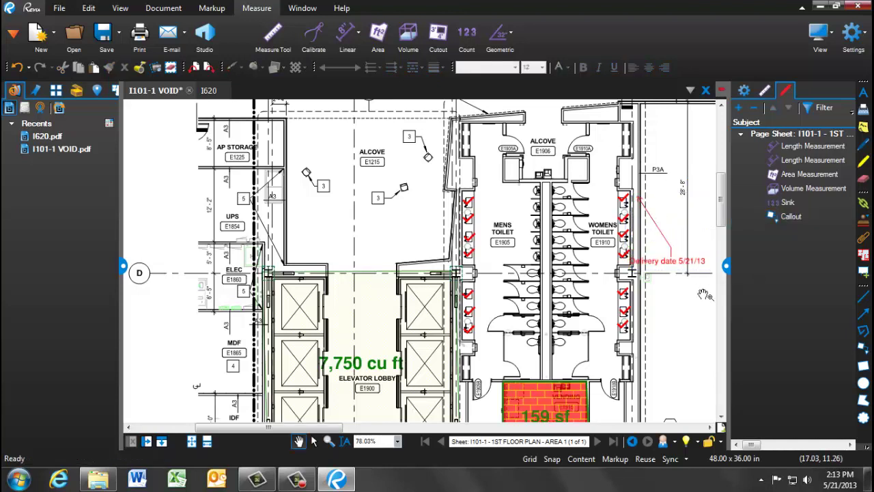
- Draw a triangular polygon over alcove E1215
click(863, 400)
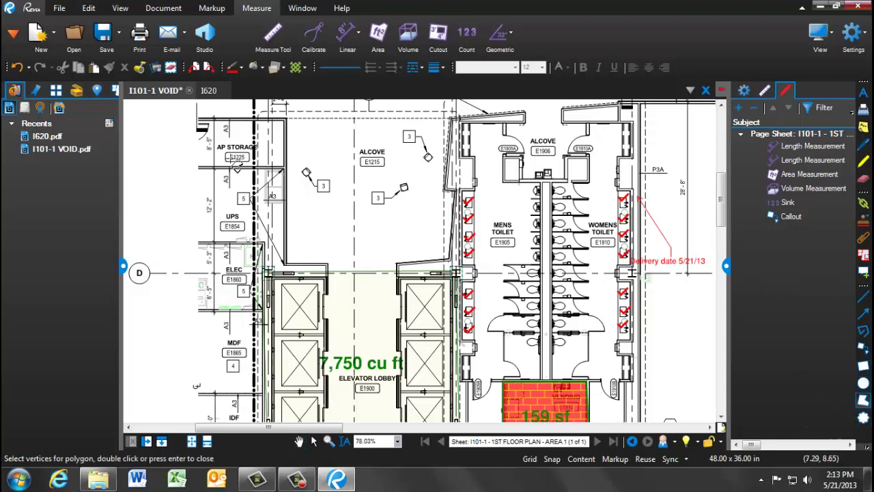
click(293, 118)
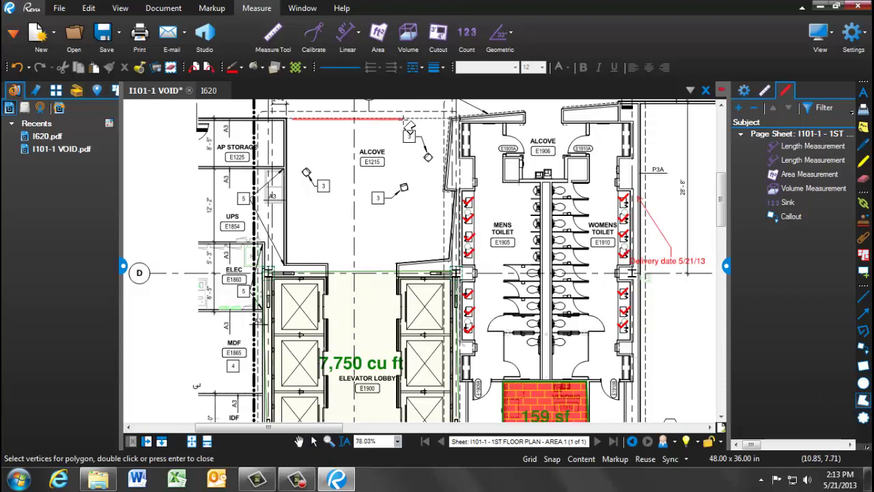
double_click(403, 119)
mouse_move(410, 136)
mouse_down()
mouse_move(407, 225)
mouse_move(292, 226)
mouse_up()
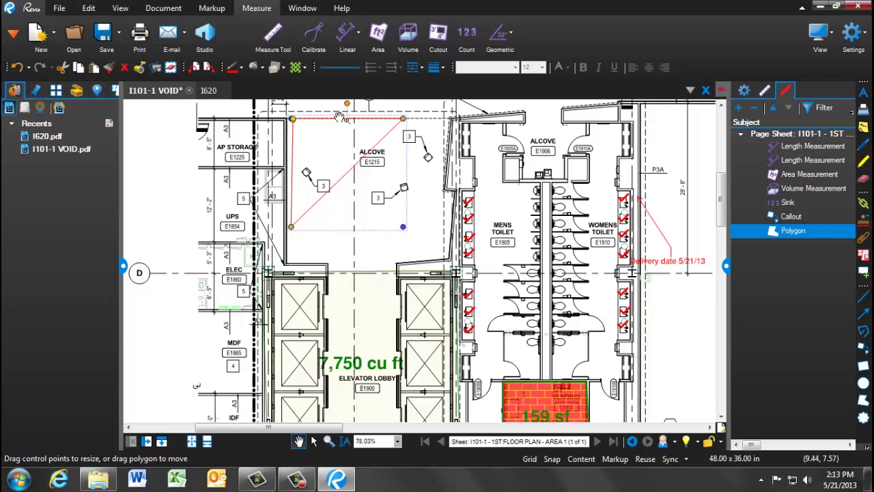
- Give the polygon yellow fill, dashed outline, diagonal-down hatch and 20 fill opacity
key(alt+p)
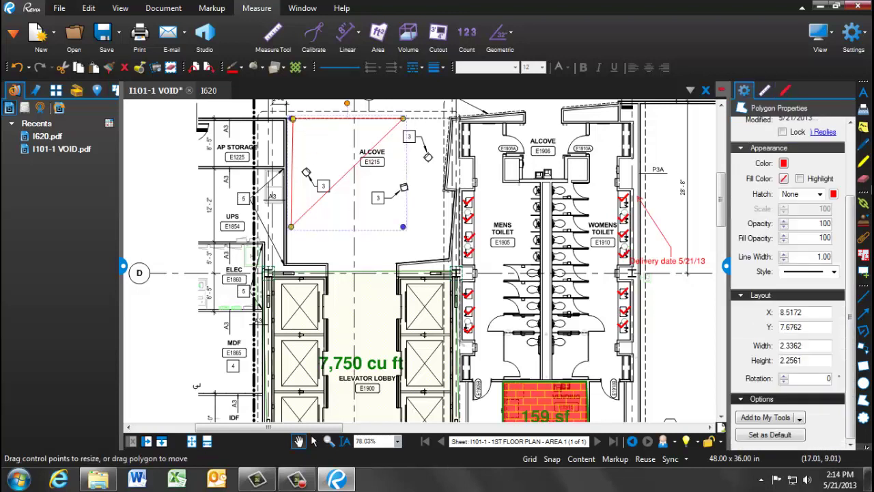
click(784, 178)
click(790, 241)
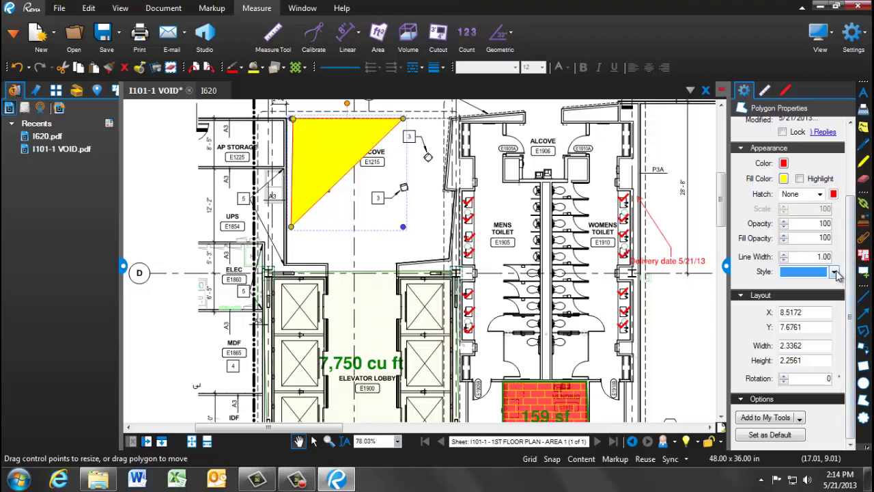
click(834, 272)
click(838, 101)
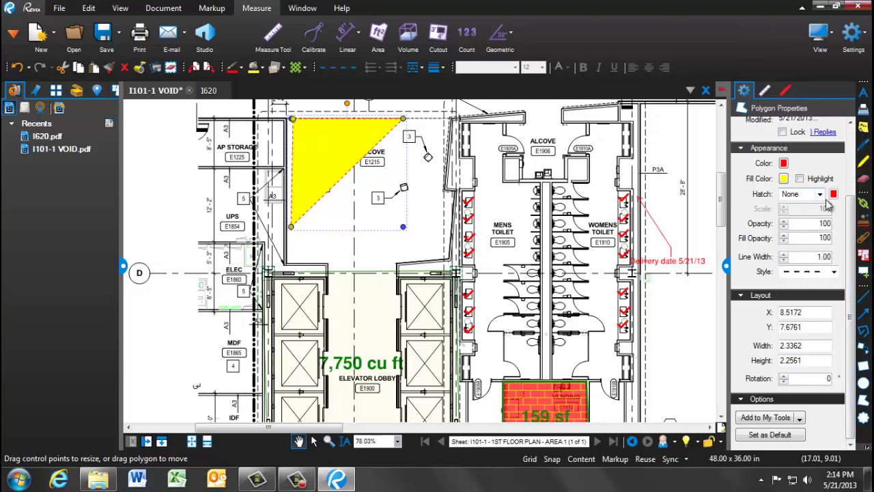
click(819, 194)
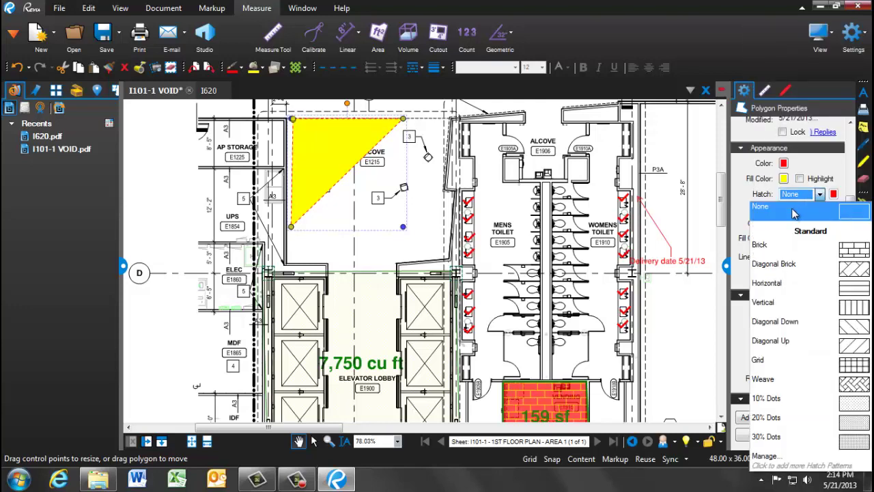
click(853, 321)
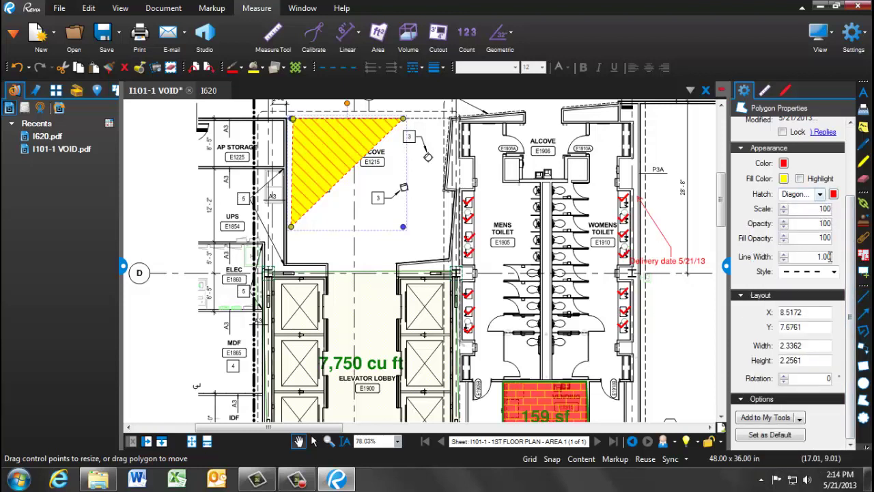
click(784, 240)
click(785, 241)
click(785, 241)
click(785, 241)
click(785, 241)
click(785, 240)
click(785, 241)
click(784, 240)
click(657, 269)
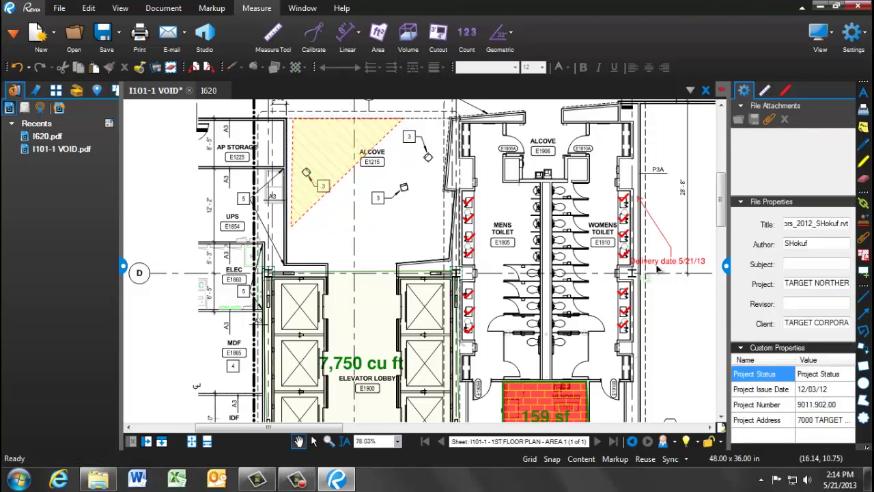
- Snapshot the mens and womens toilet area and open a blank Word document
click(89, 10)
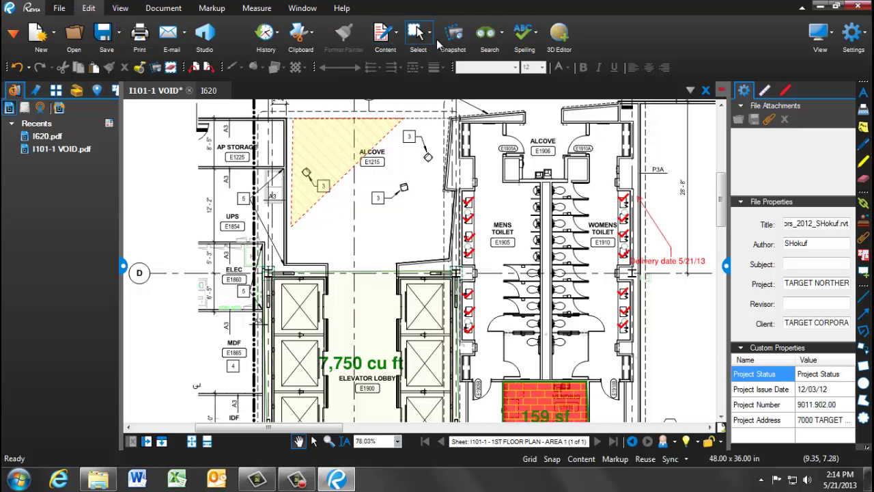
click(455, 36)
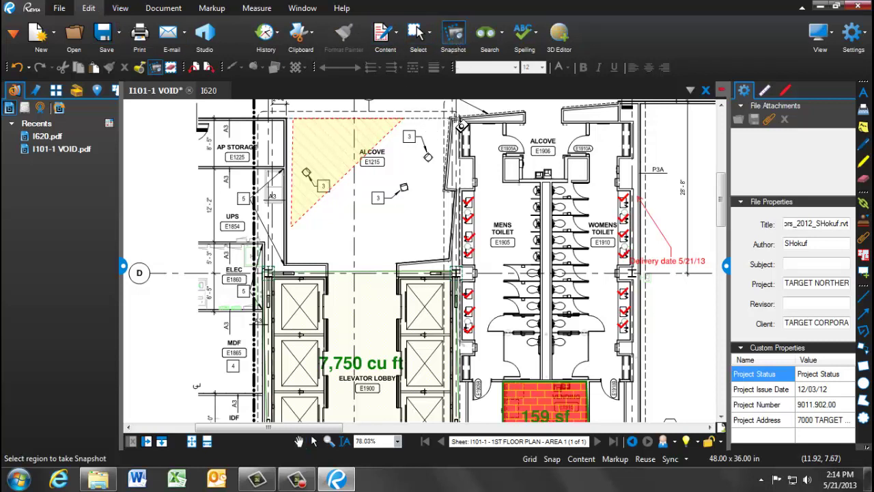
drag(452, 119, 649, 387)
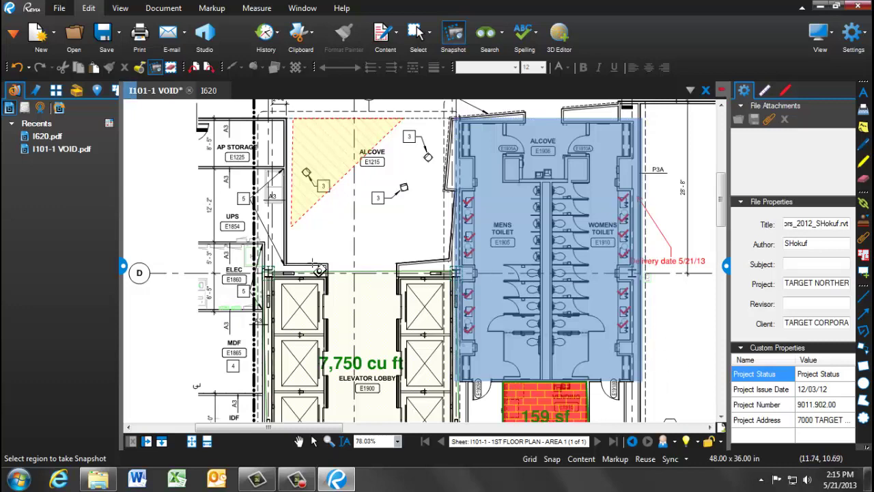
click(139, 480)
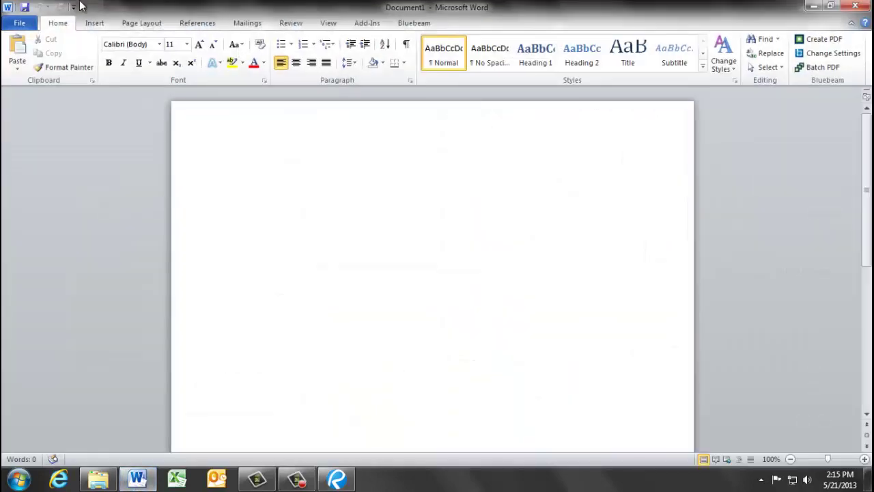
- Paste the restroom snapshot into the Word document and return to Revu
click(21, 46)
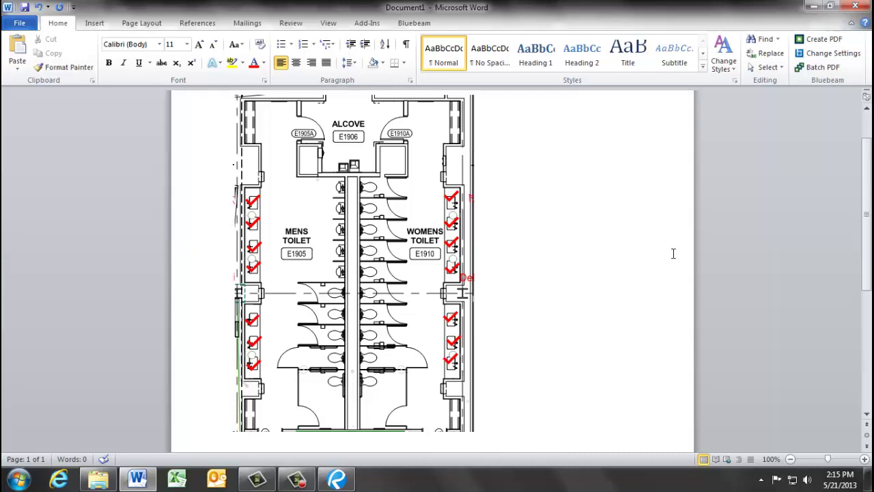
click(348, 481)
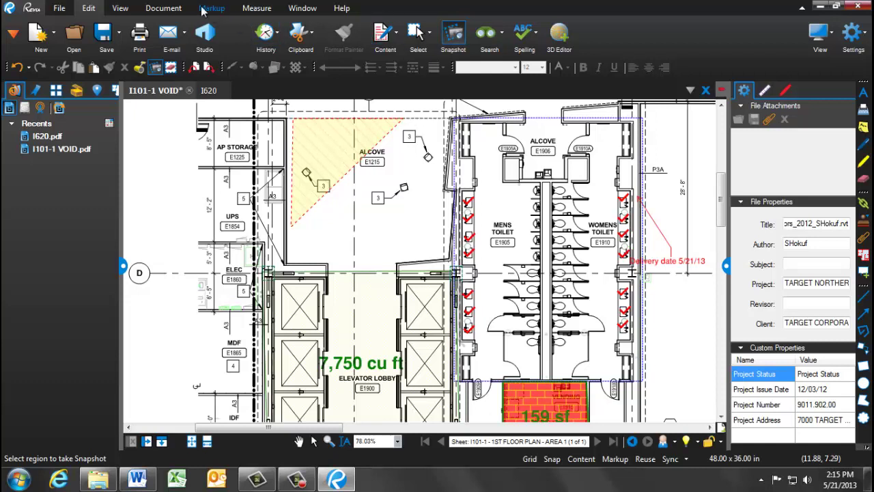
- Insert the pages of I101-1 VOID (2) and I101-1 VOID (3) after the first page
click(175, 10)
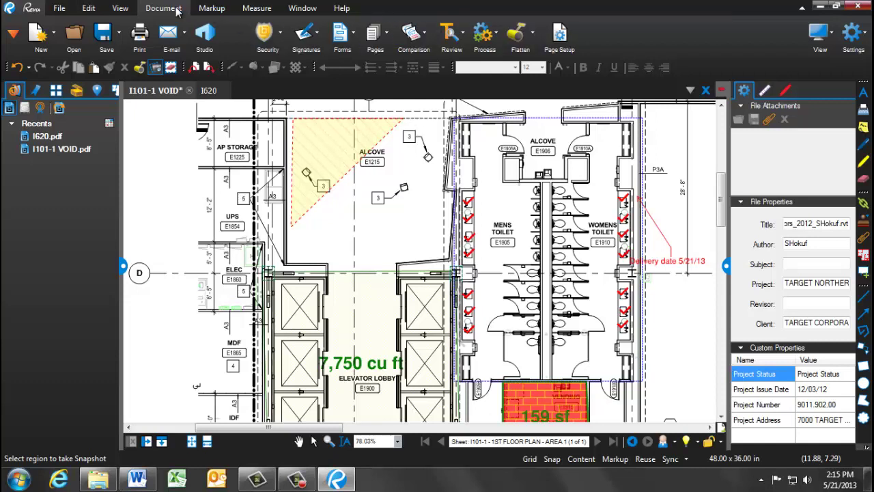
click(386, 33)
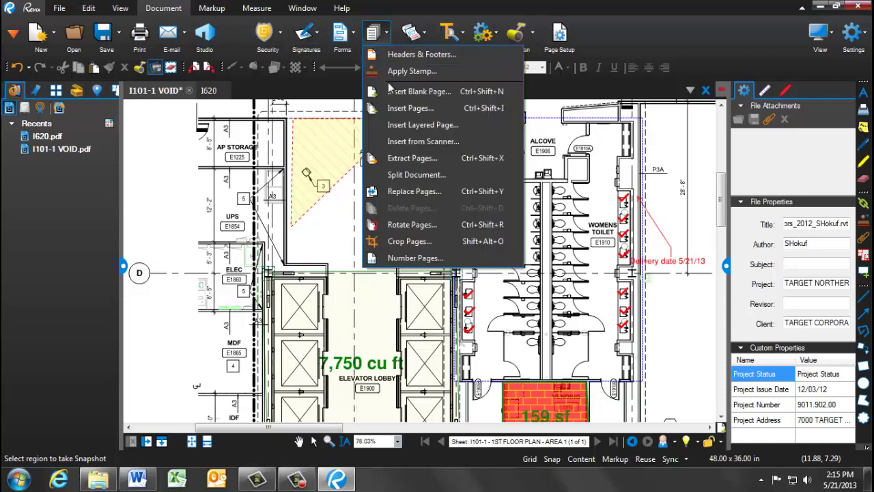
click(392, 108)
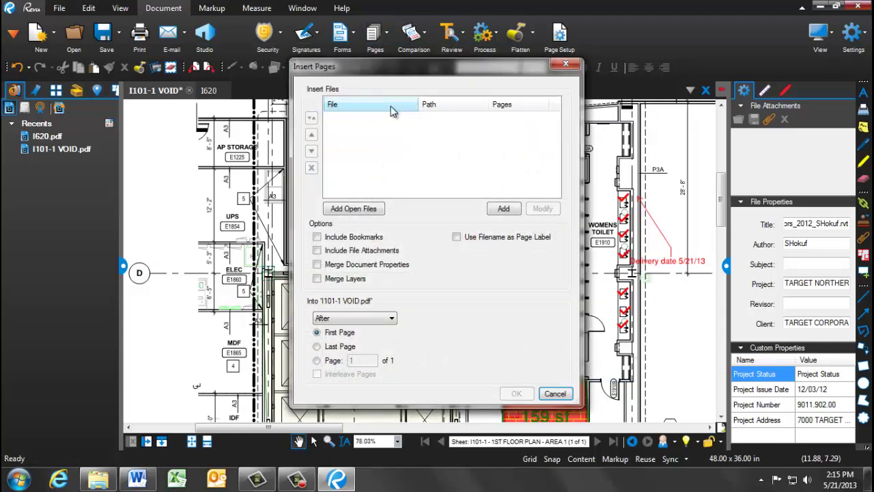
click(504, 208)
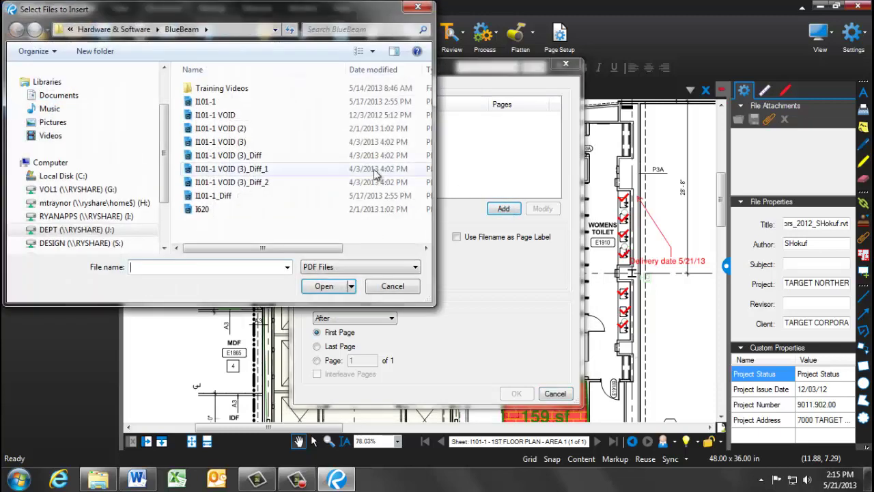
click(241, 129)
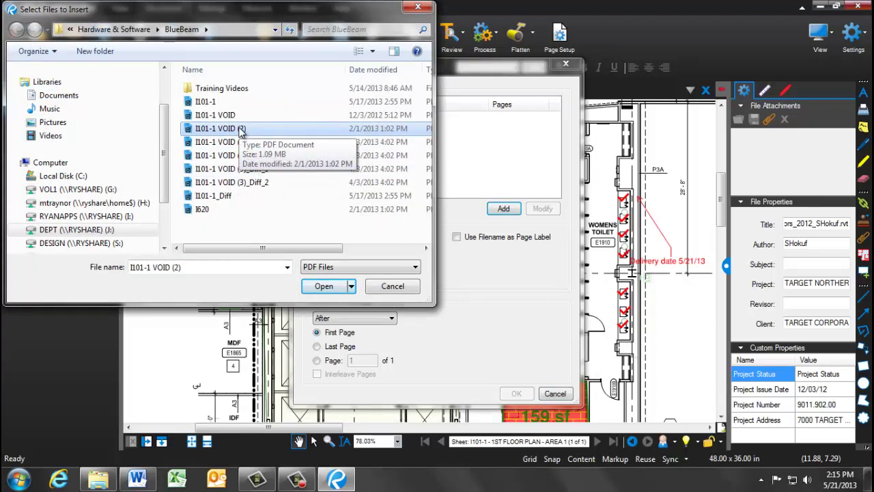
key(Down)
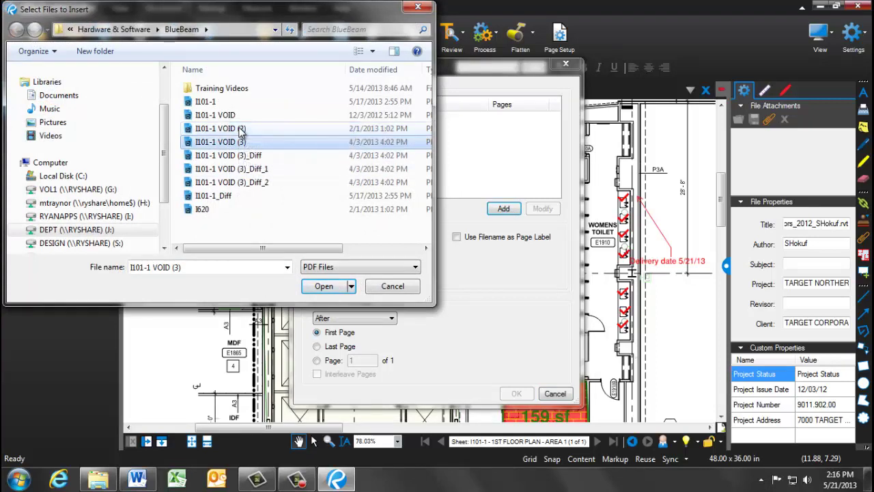
click(241, 129)
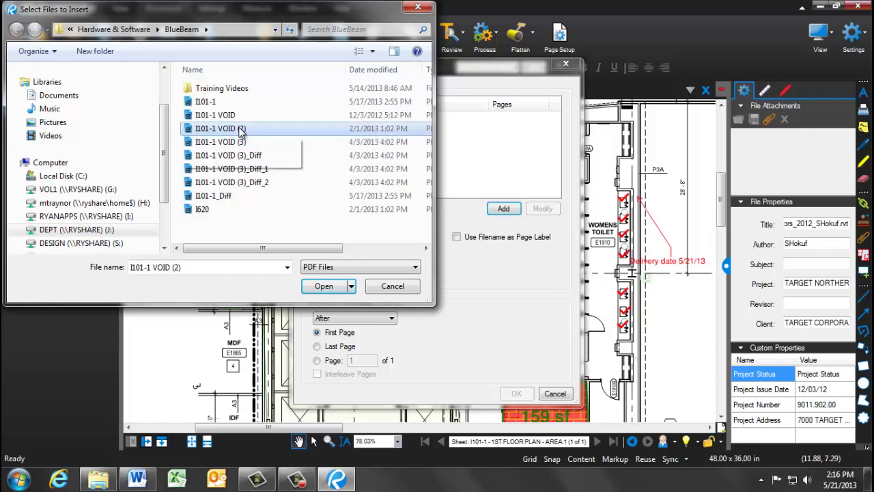
ctrl+click(235, 142)
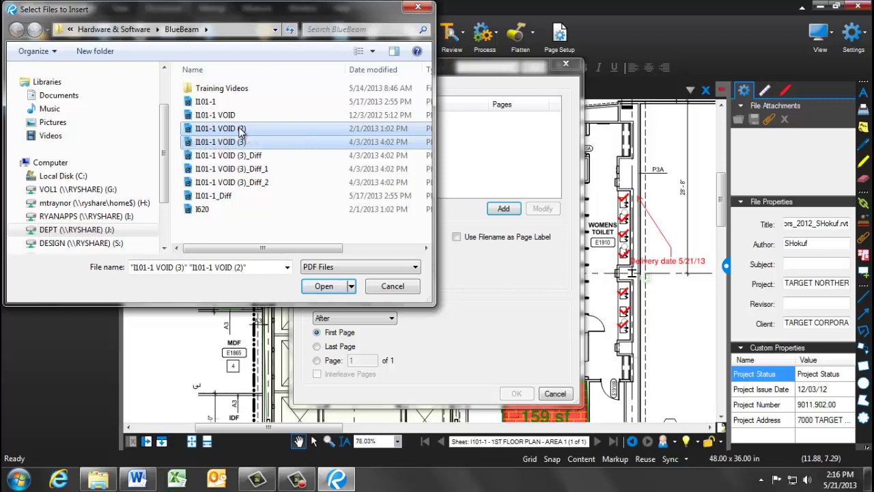
click(326, 285)
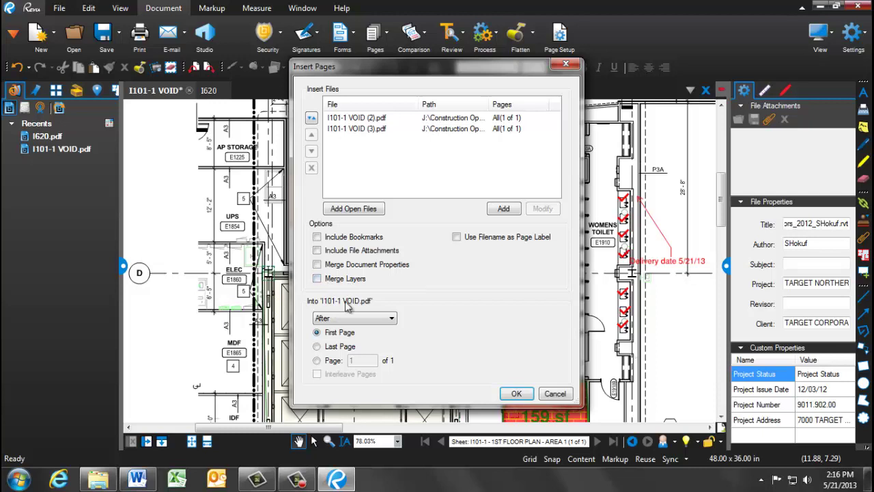
click(399, 320)
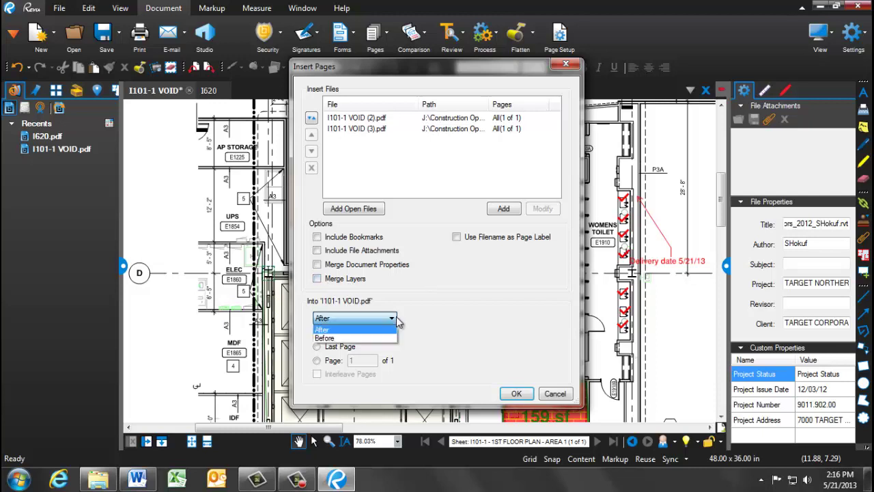
click(368, 329)
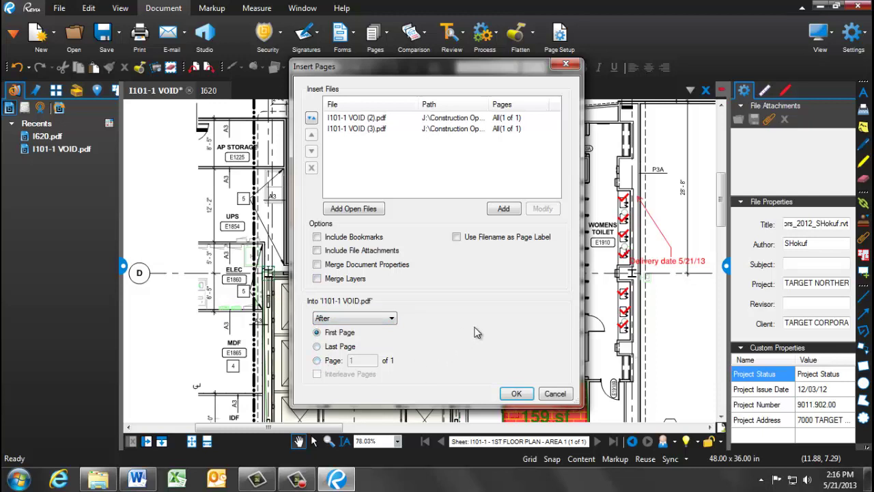
click(525, 398)
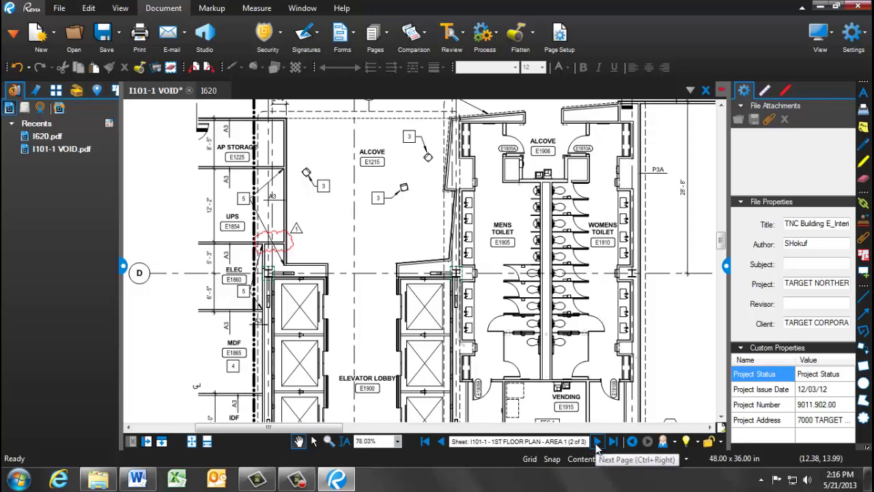
- Step through the three sheets, then browse them via Thumbnails, ending on page 1
click(596, 442)
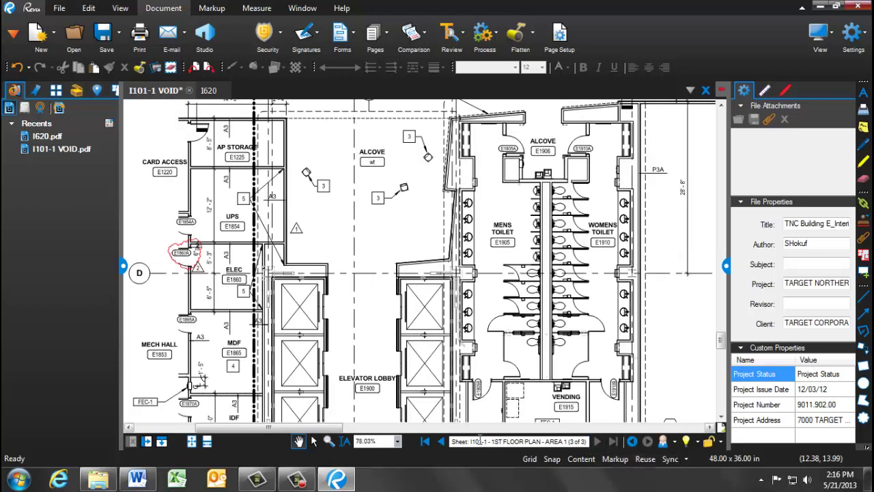
click(442, 443)
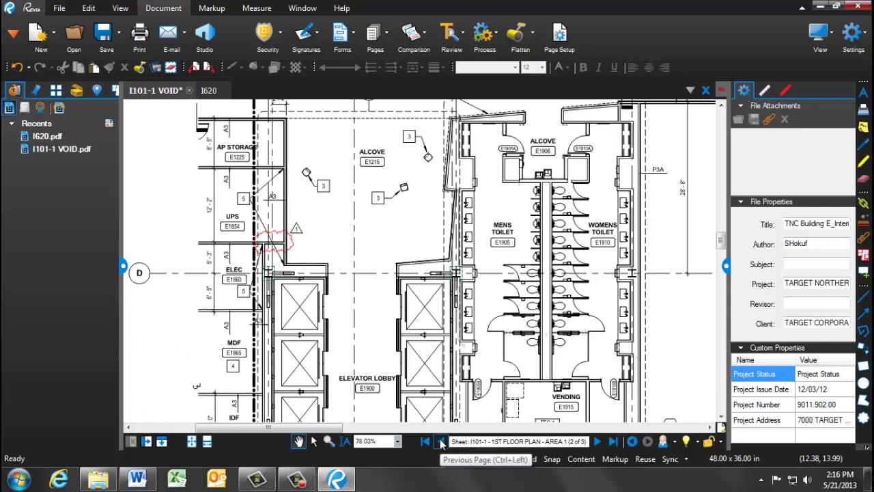
click(442, 443)
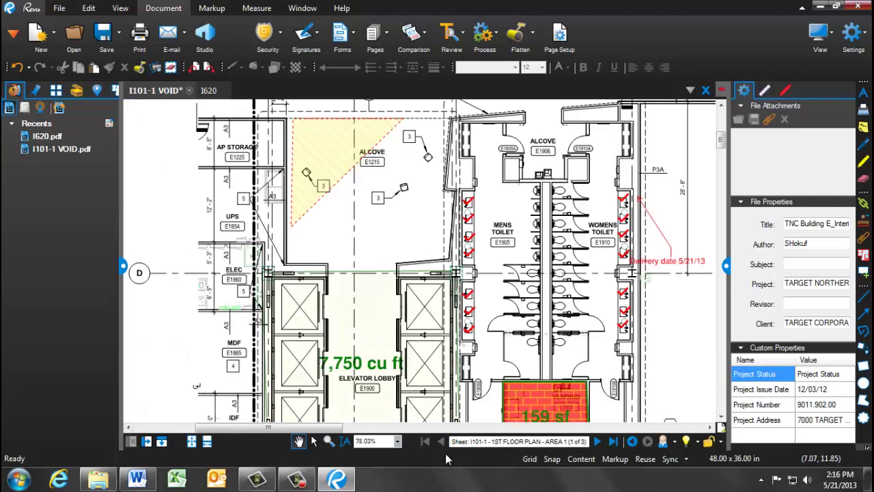
click(59, 91)
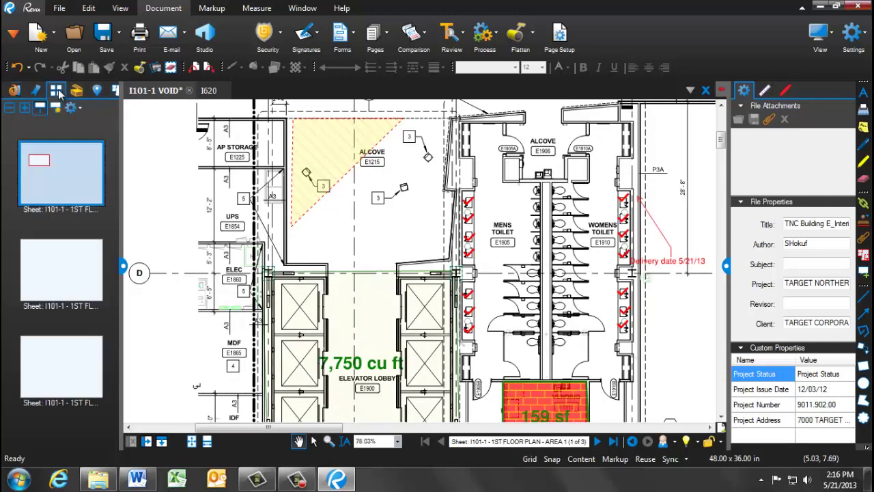
click(67, 268)
click(49, 363)
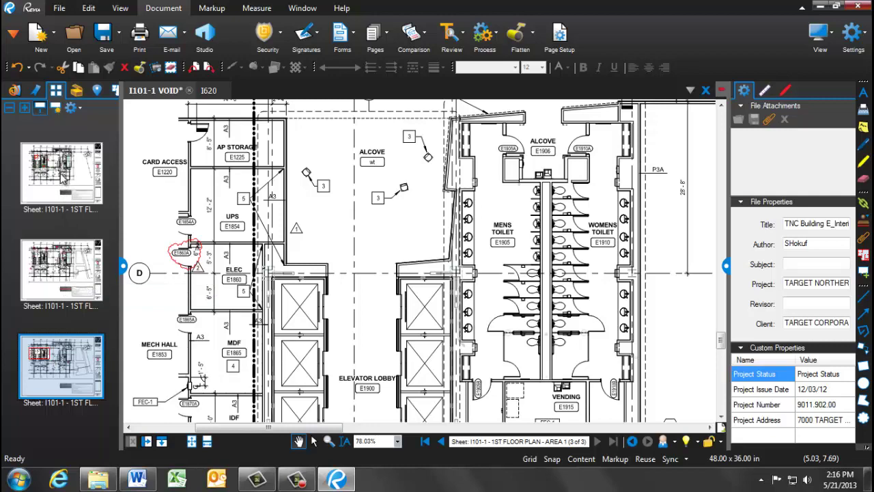
click(62, 179)
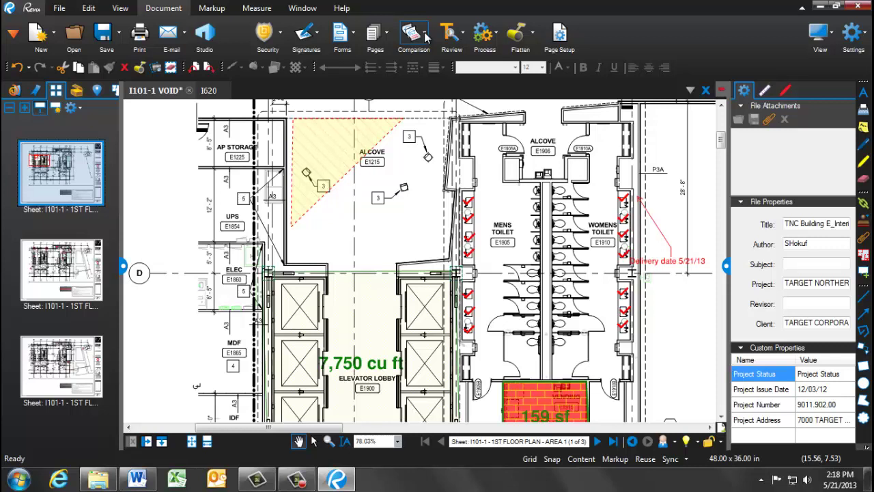
- Set up Compare Documents with I101-1 VOID (2) as Document A and I101-1 VOID (3) as Document B
click(425, 34)
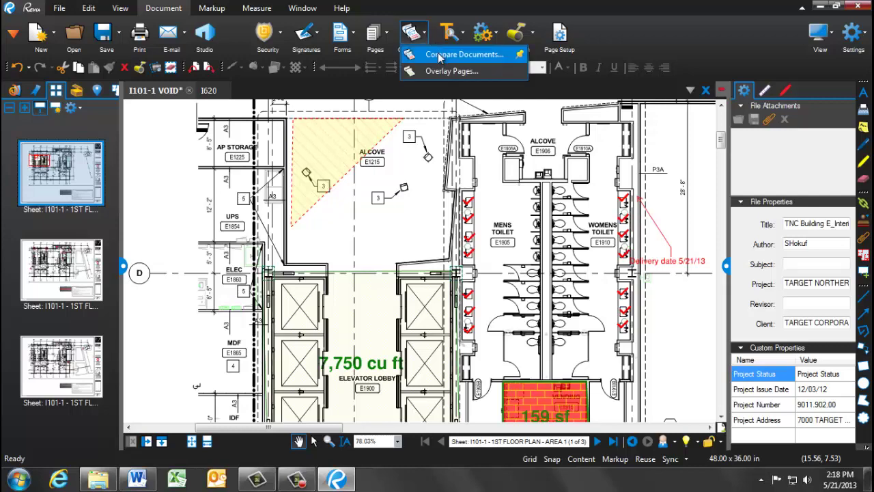
click(437, 52)
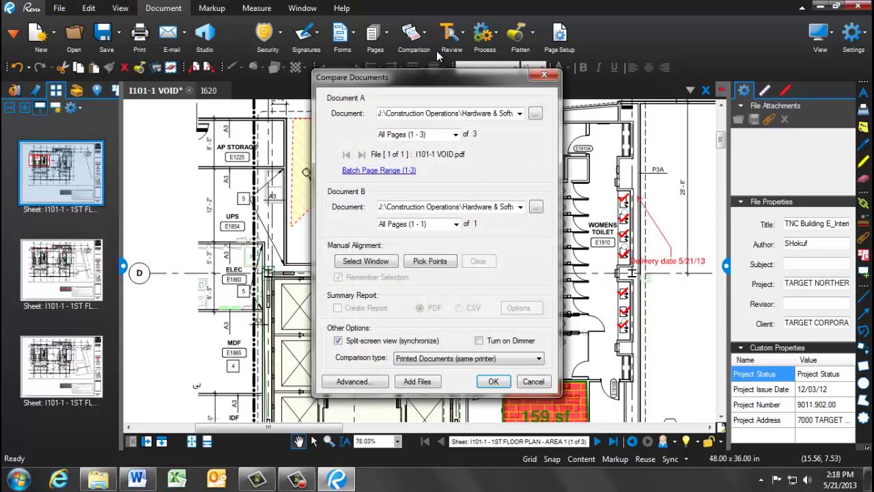
click(536, 115)
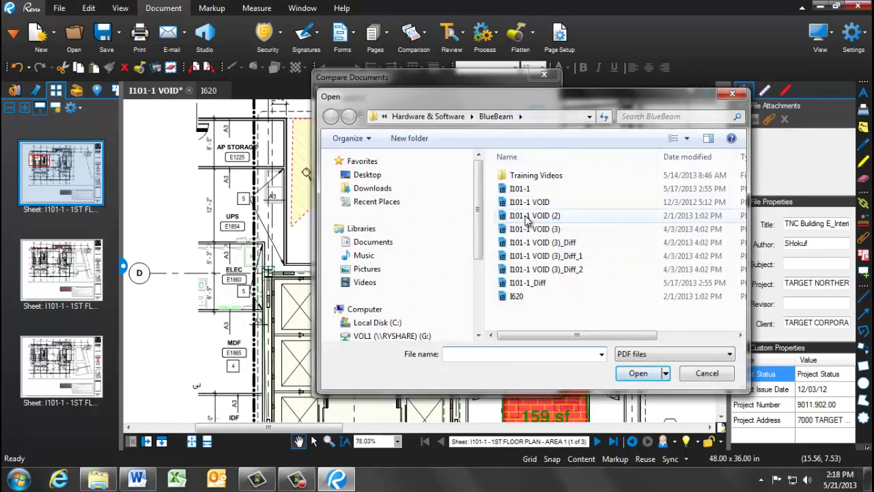
click(527, 216)
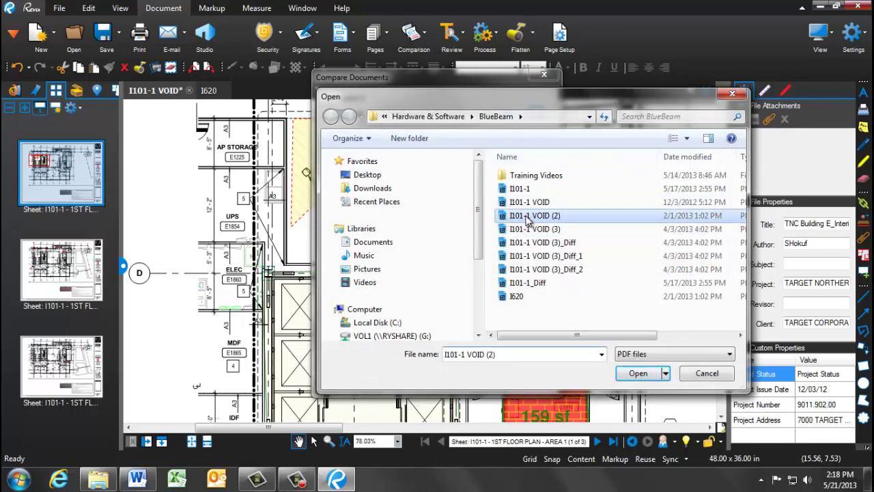
click(642, 374)
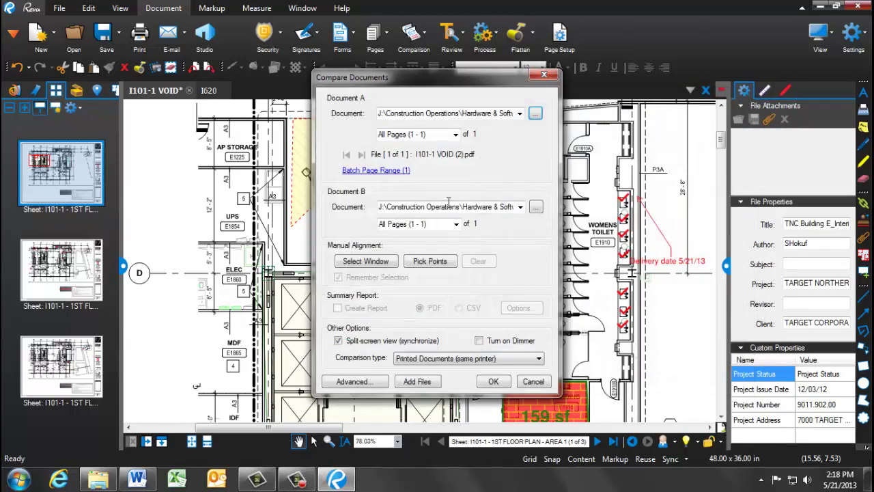
click(536, 206)
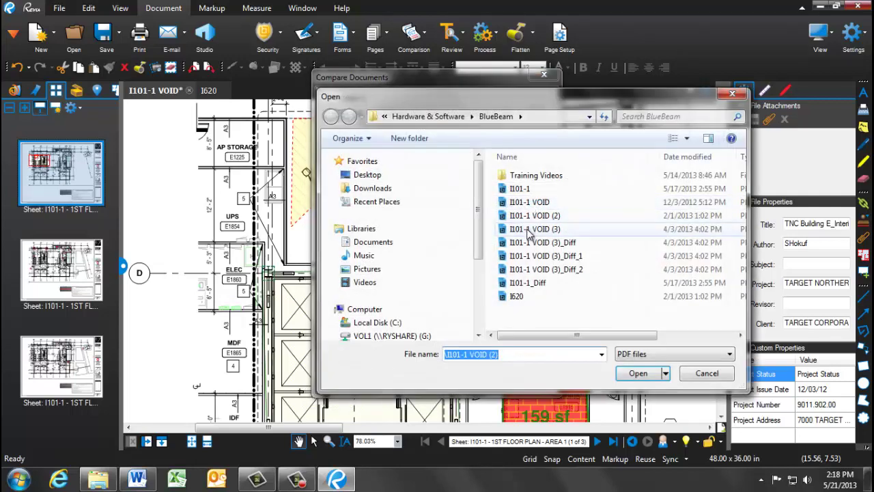
click(529, 231)
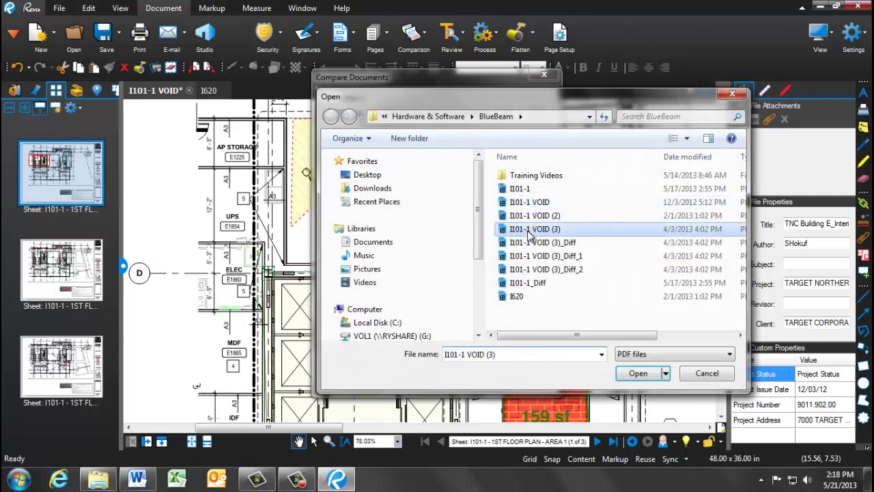
click(649, 381)
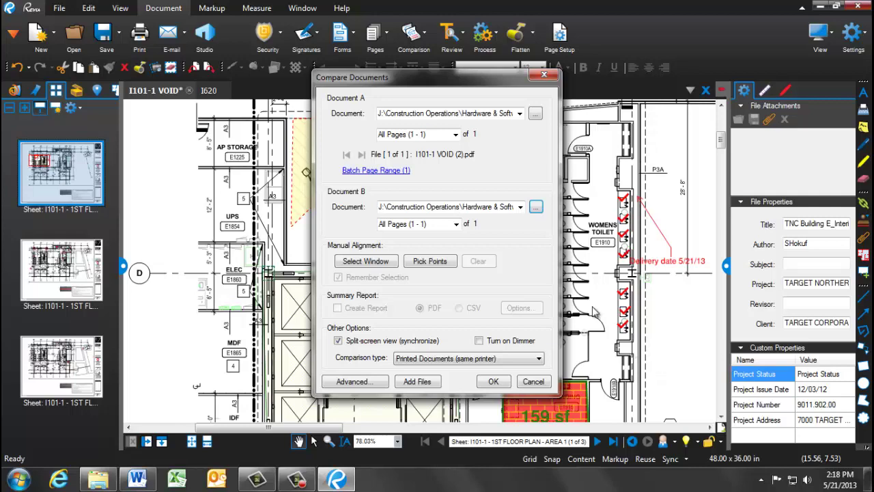
- Run the comparison to generate I101-1 VOID (3)_Diff_3 and zoom into the synced panes
click(498, 384)
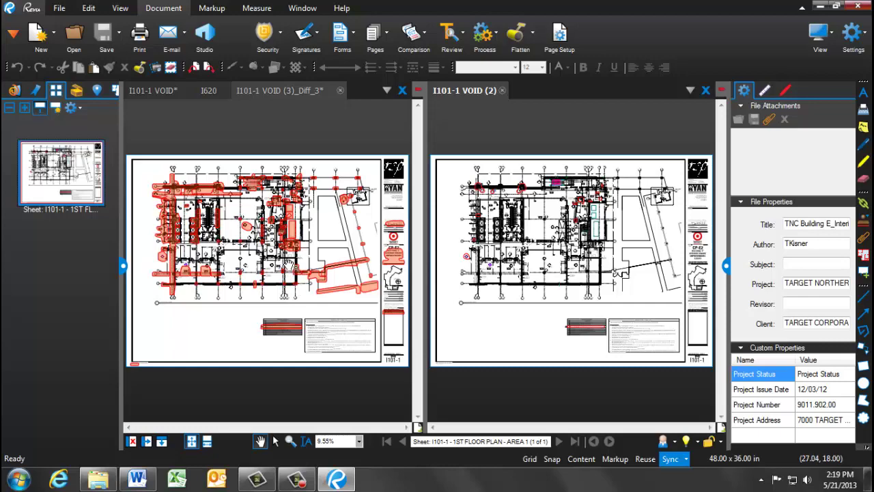
scroll(294, 271, up, 3)
scroll(283, 264, up, 5)
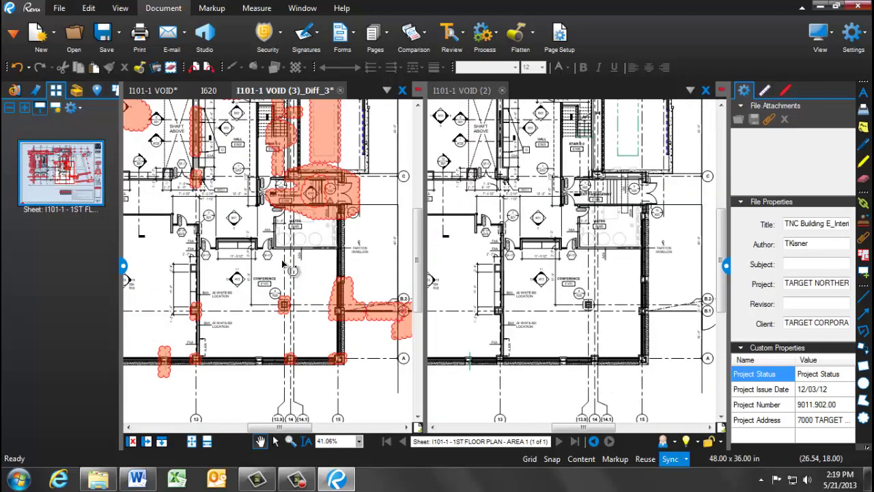
scroll(283, 263, up, 2)
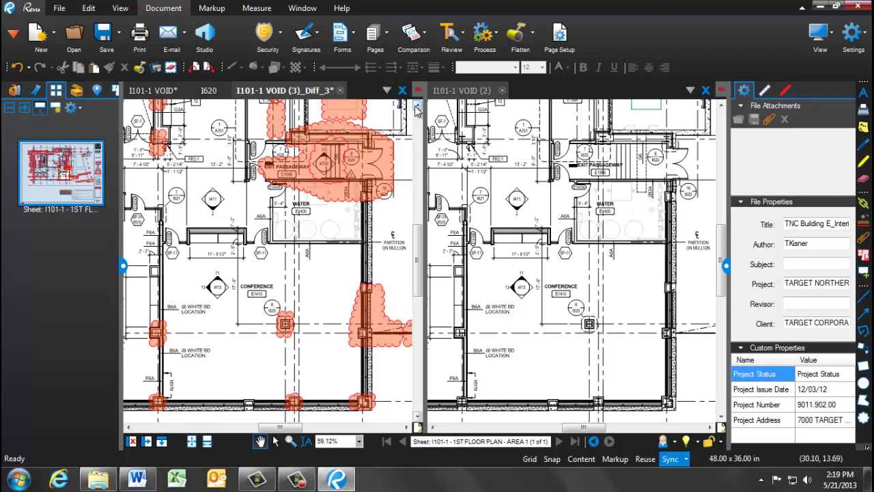
- Centre both panes on the Stair E-2 and Exit Passageway area at about 102%
click(417, 110)
click(417, 109)
click(416, 109)
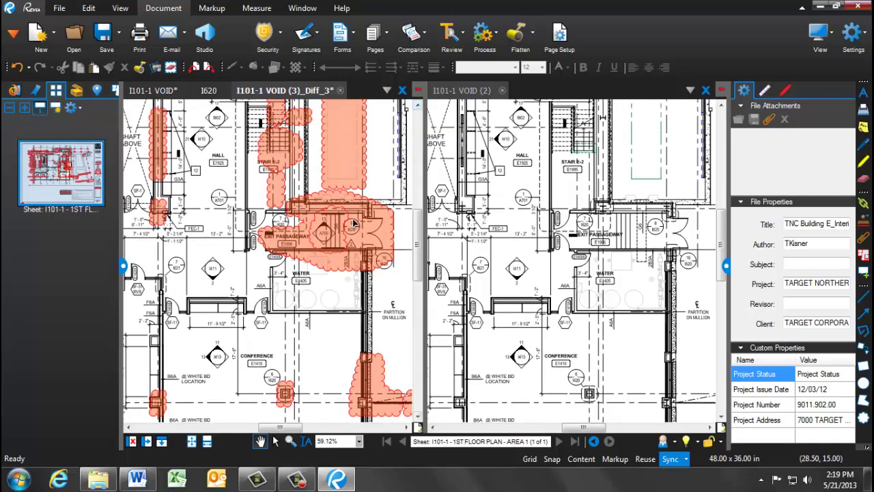
scroll(353, 224, up, 4)
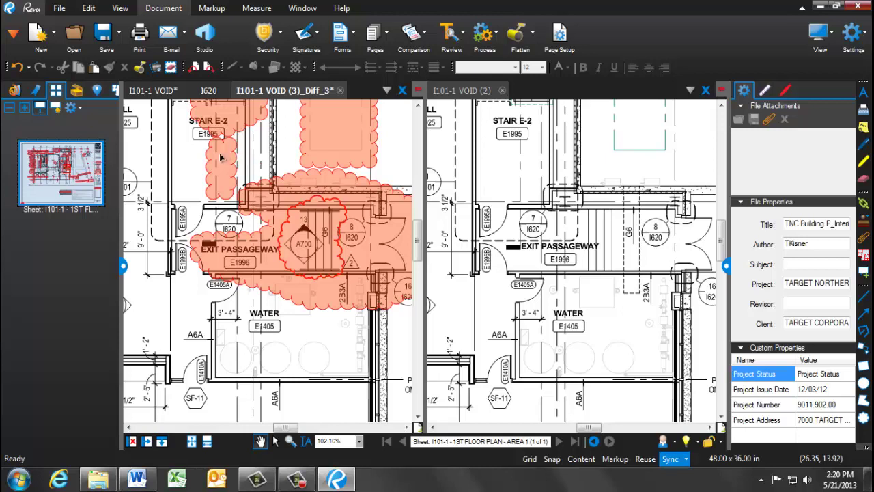
- Unlock the small difference cloud near Stair E-2 and shift it to Y 11.50
click(224, 159)
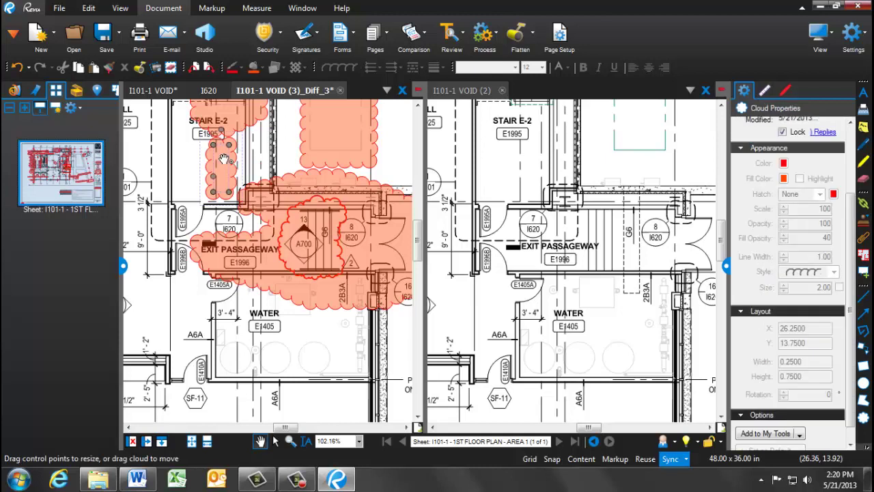
click(790, 132)
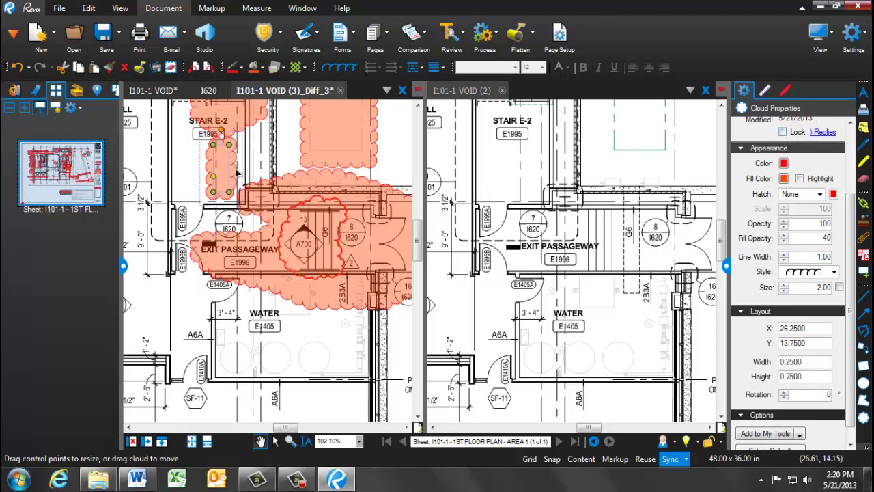
key(ctrl+z)
key(ctrl+z)
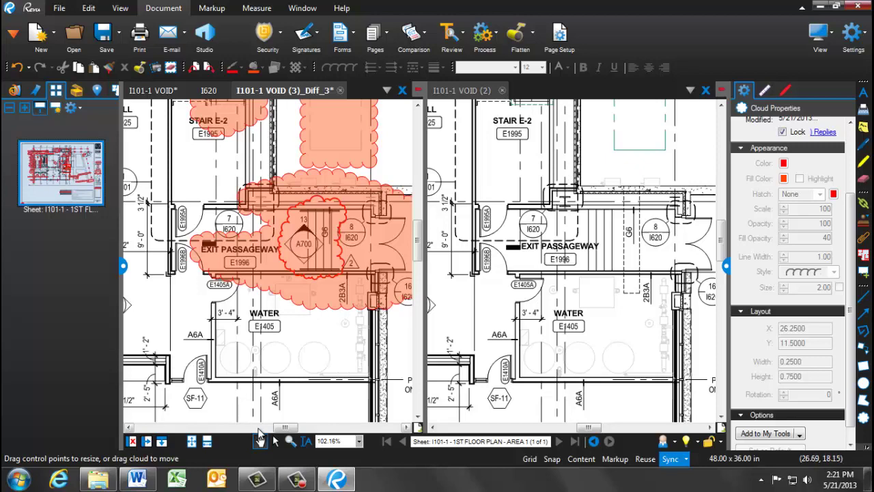
- Scroll the right pane to the Keynotes - Floor Plan table and show sheet I620 on the left
drag(281, 427, 269, 427)
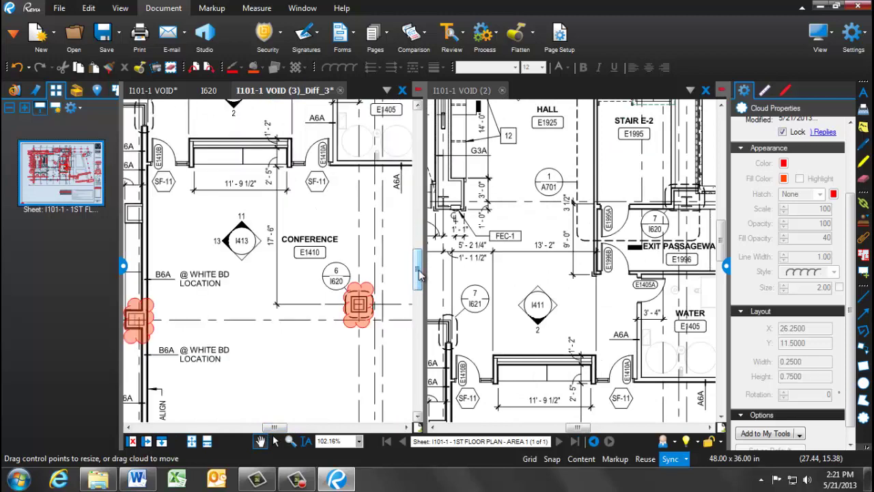
drag(418, 273, 418, 356)
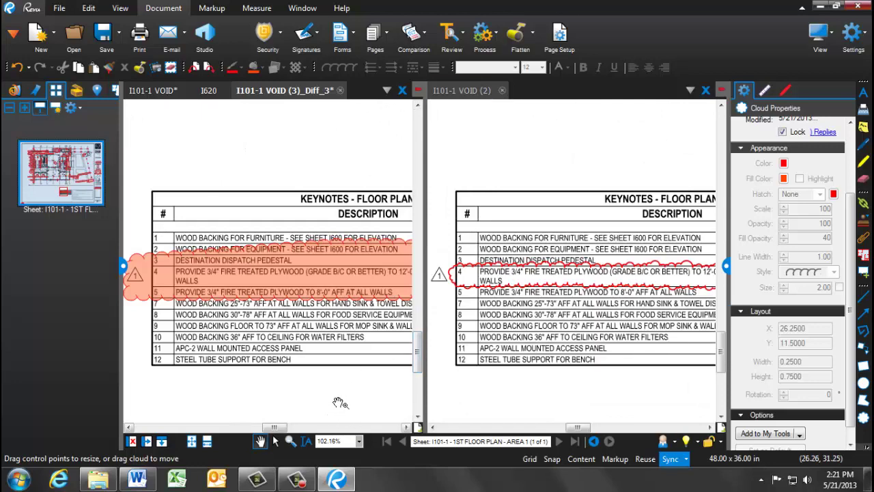
drag(273, 428, 276, 428)
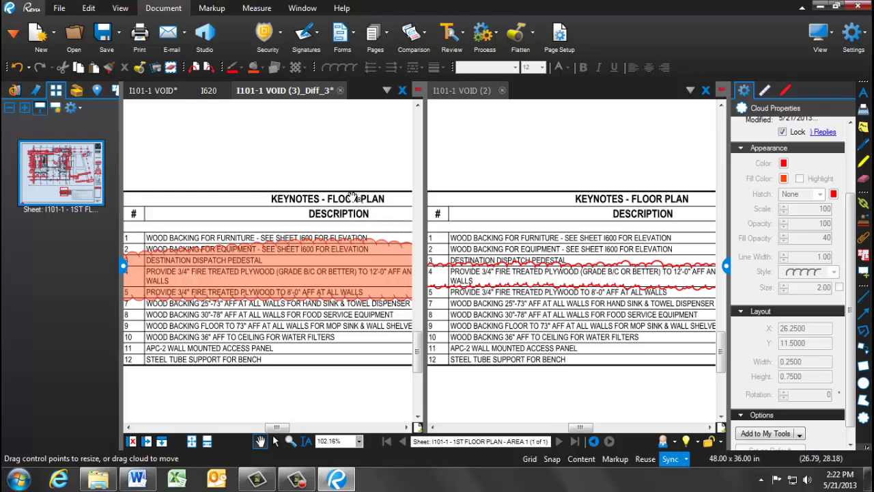
click(209, 91)
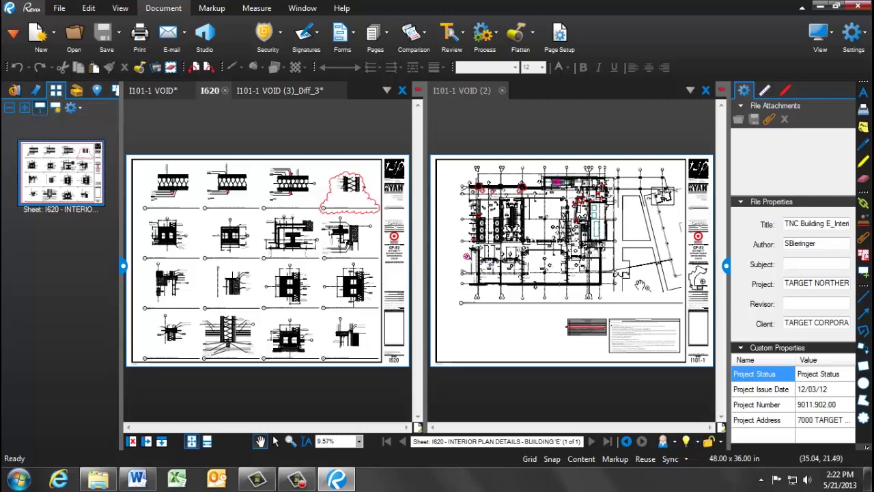
- Zoom the right plan pane to about 85% around Exit Passageway, Water and Conference
scroll(615, 267, up, 4)
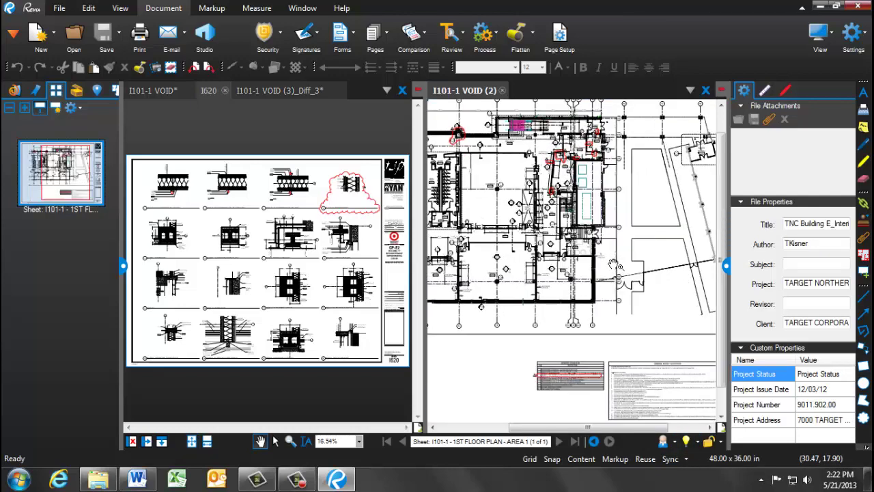
scroll(614, 265, up, 1)
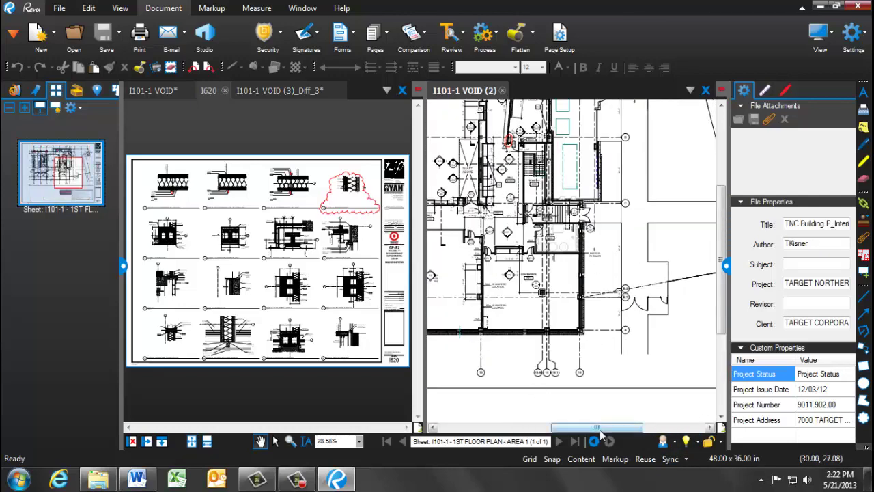
scroll(614, 328, up, 1)
scroll(626, 315, up, 1)
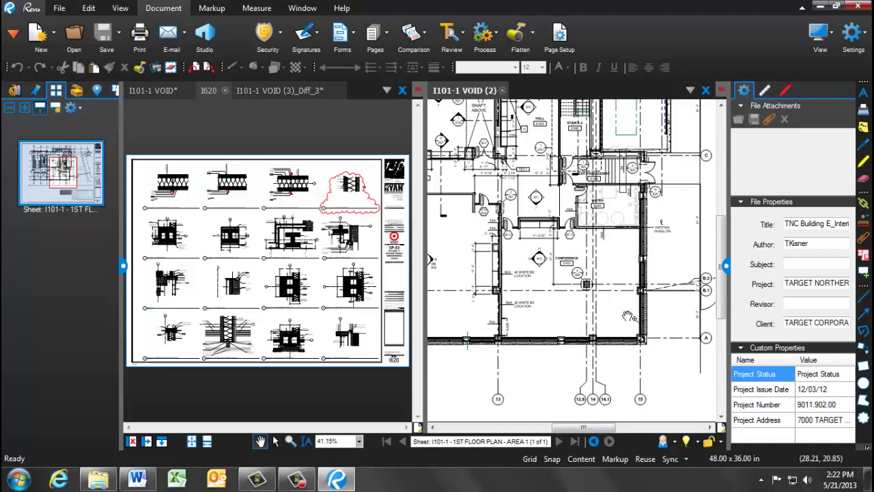
scroll(627, 306, up, 1)
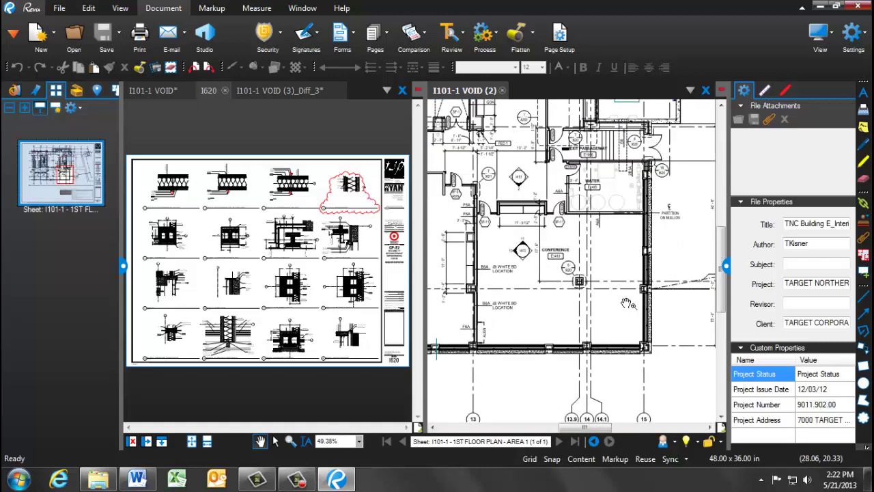
click(721, 106)
scroll(617, 249, up, 2)
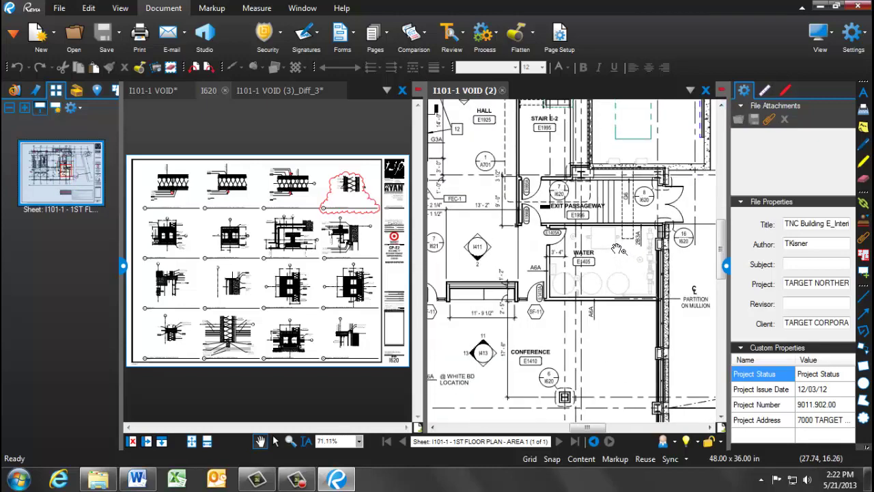
scroll(619, 249, up, 1)
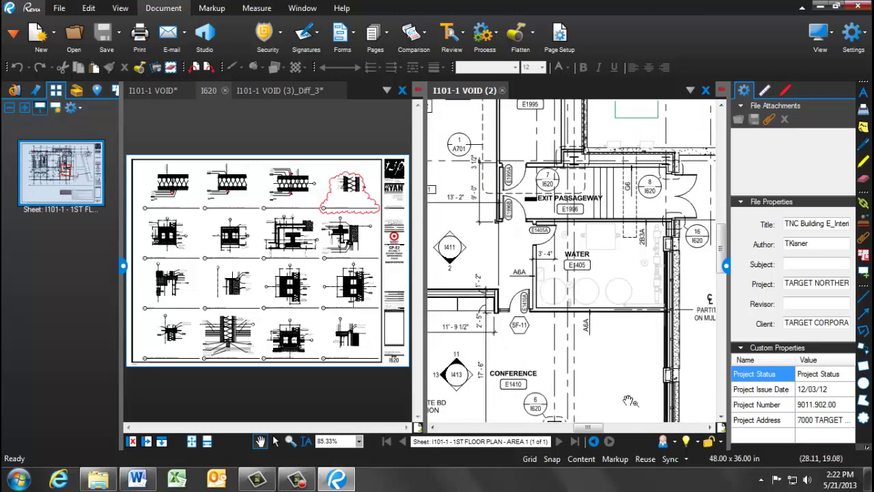
click(720, 417)
click(721, 417)
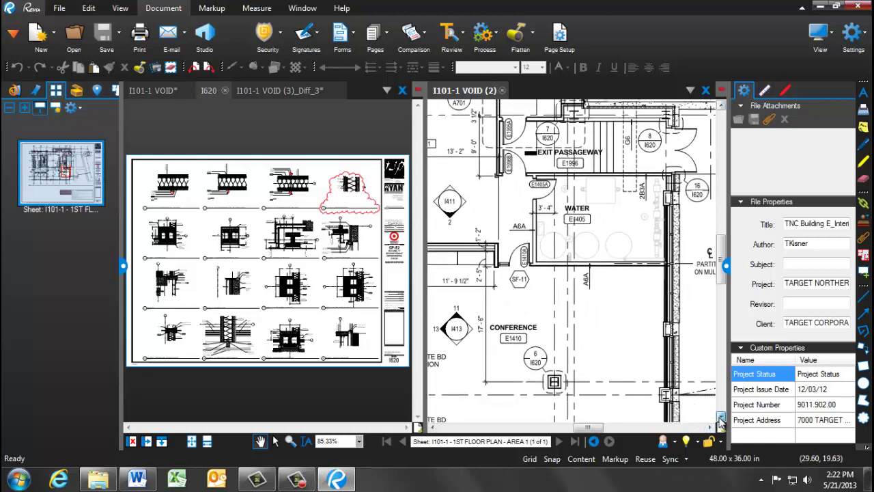
click(720, 417)
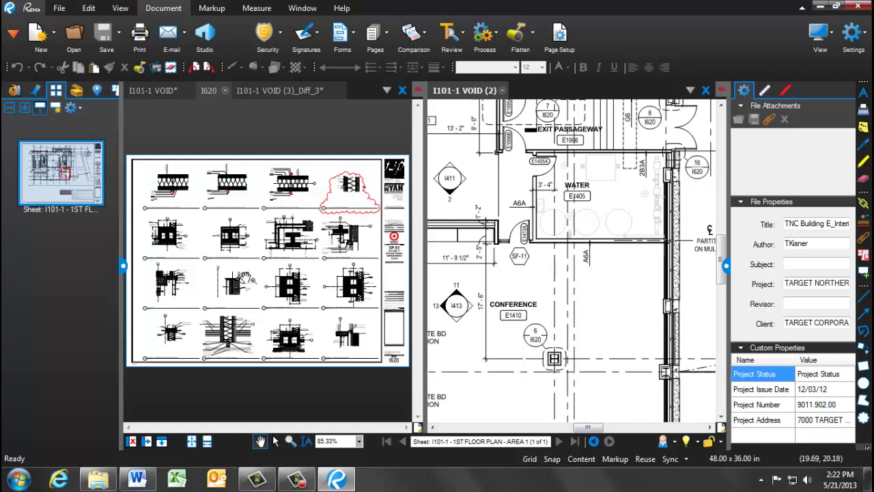
- Zoom the left I620 pane to 49% on the 'Column Enclosure at First Floor – Typical' detail
scroll(246, 278, up, 2)
scroll(245, 278, up, 2)
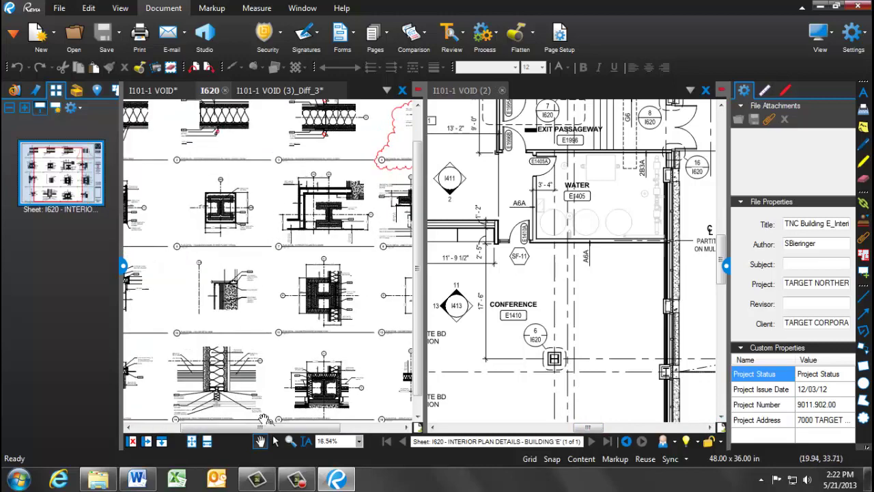
drag(270, 424, 221, 424)
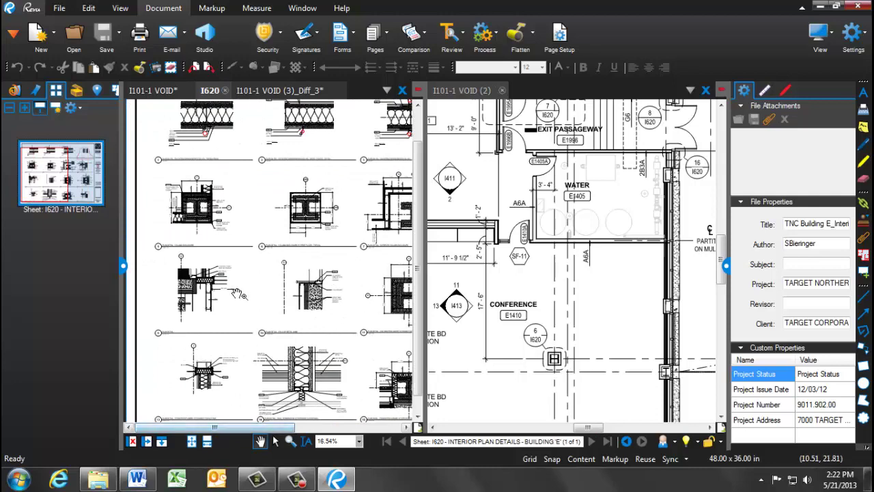
scroll(238, 293, up, 2)
scroll(239, 293, up, 2)
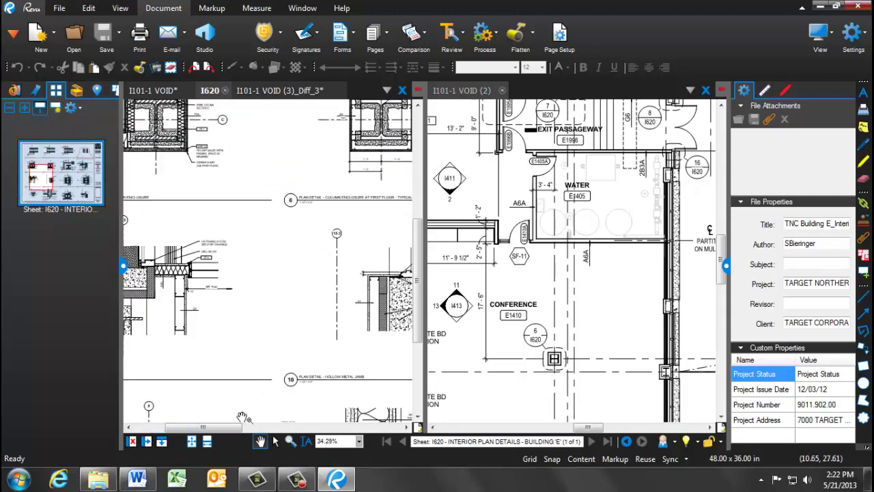
drag(227, 428, 262, 433)
scroll(282, 285, up, 1)
drag(421, 237, 421, 230)
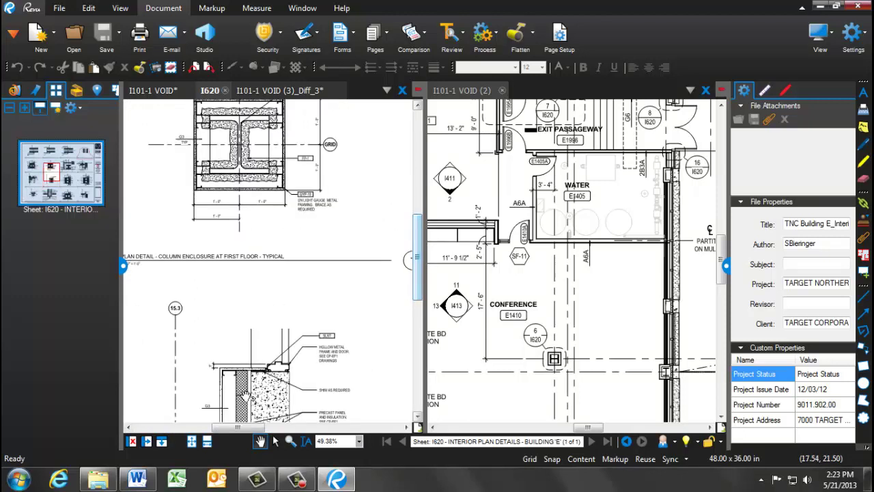
drag(240, 429, 227, 428)
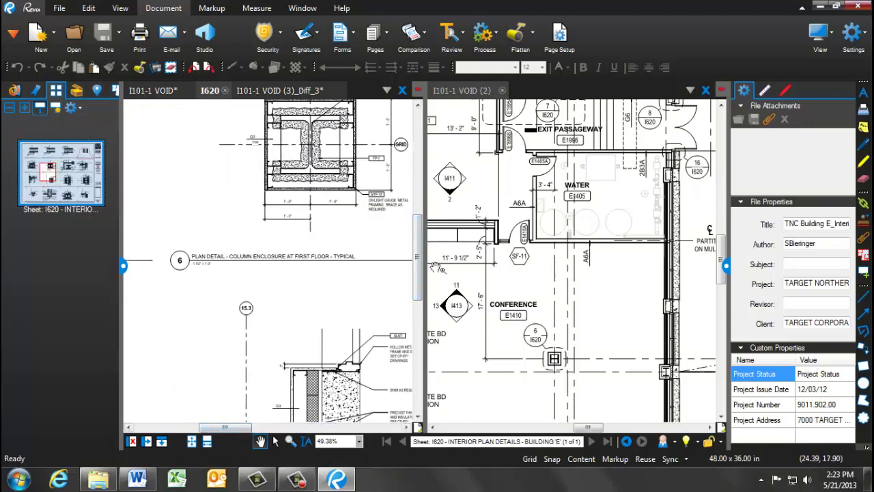
drag(421, 258, 422, 224)
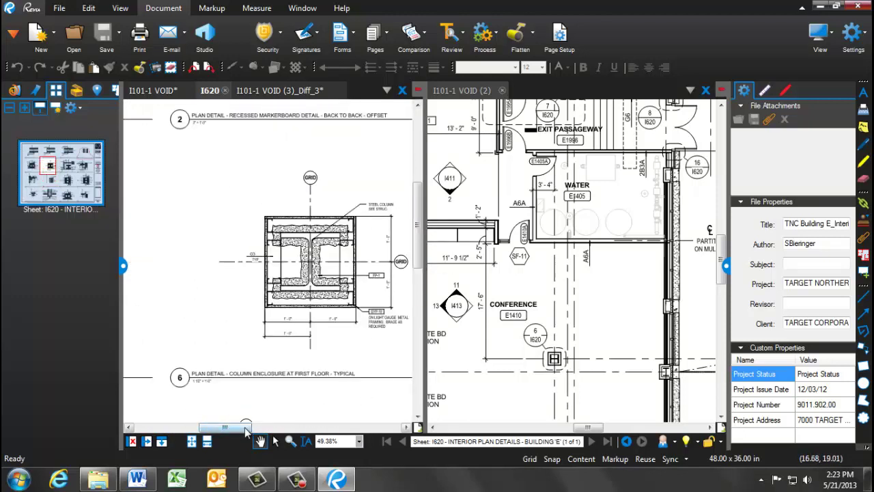
drag(247, 429, 251, 429)
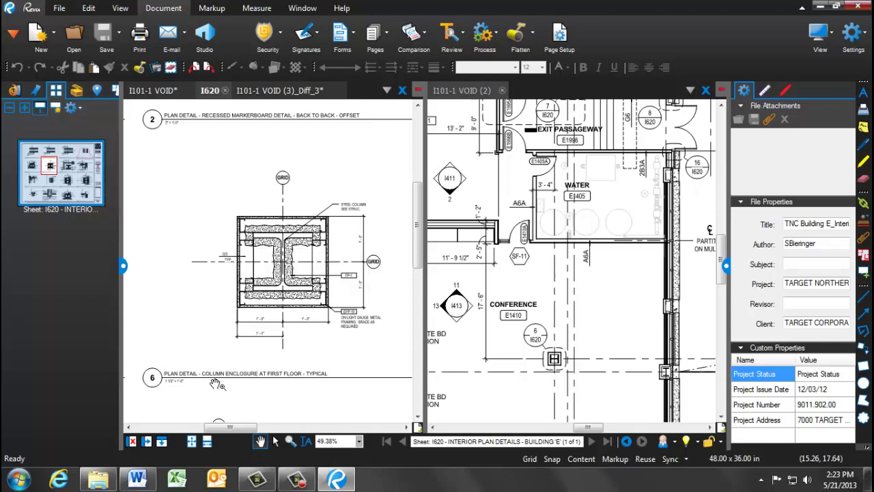
- Open Settings > Administrator and display the Revu program settings page
click(855, 35)
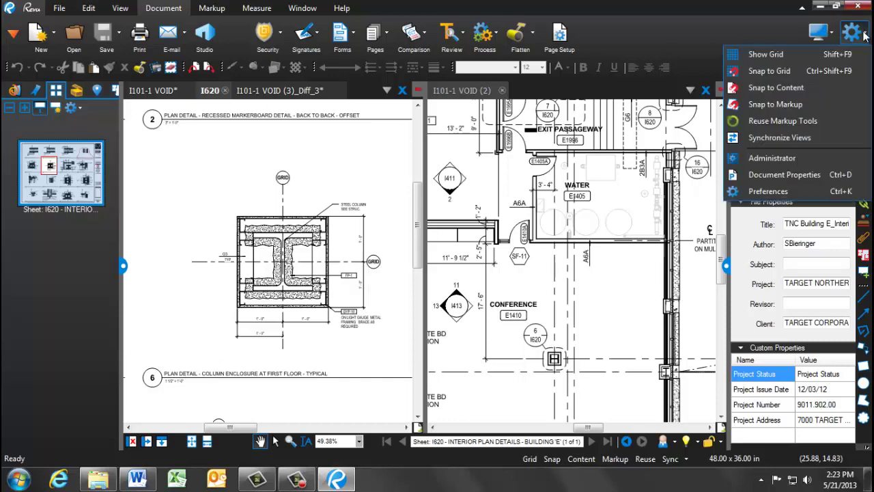
click(770, 162)
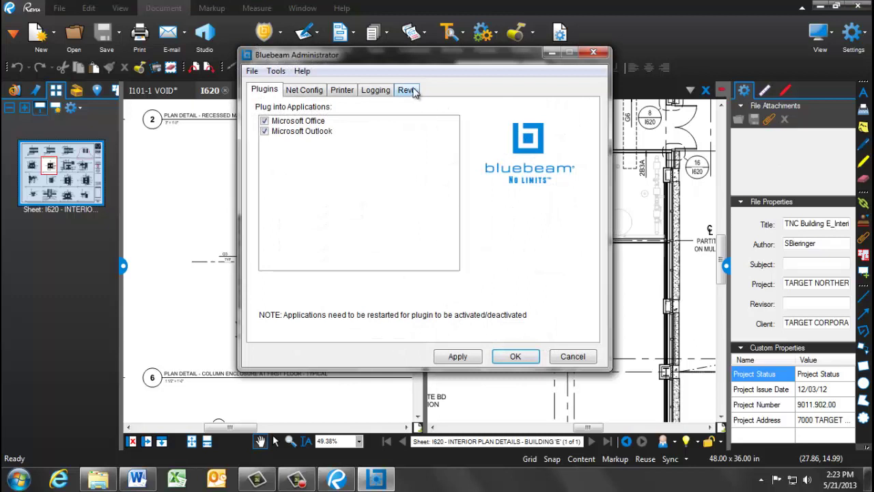
click(408, 89)
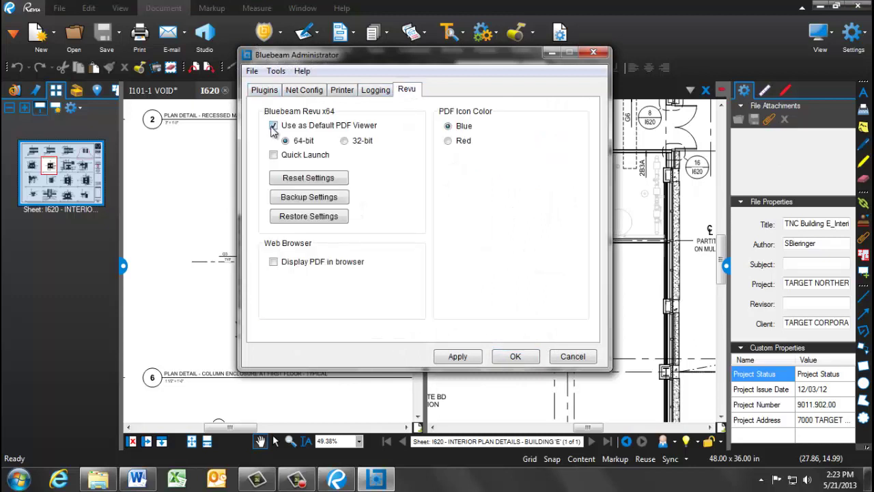